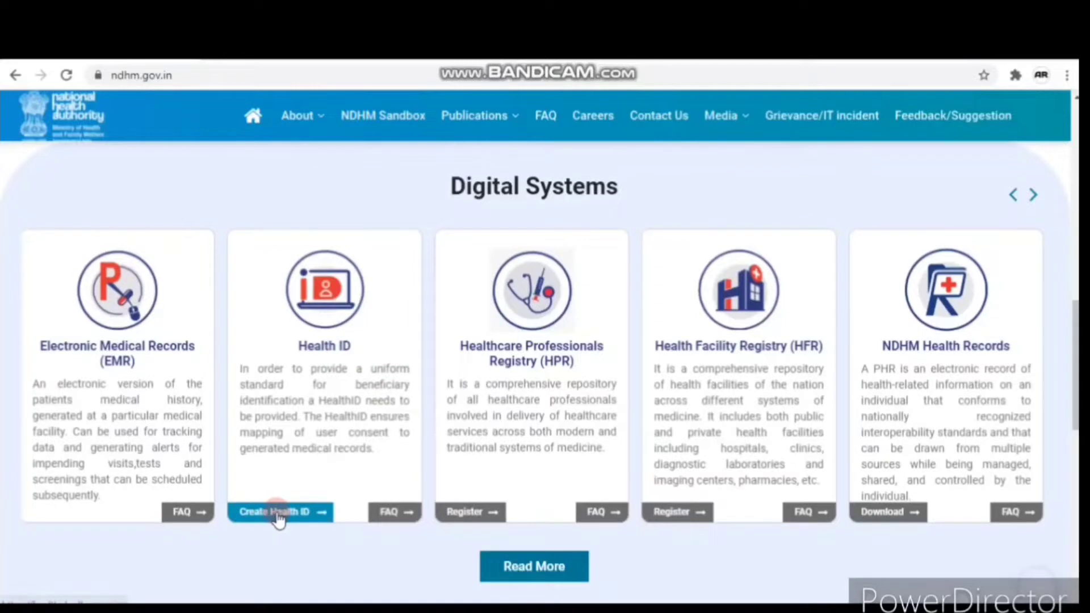
# Step: Open healthid.ndhm.gov.in from the Create Health ID card on the NDHM website
pyautogui.click(278, 514)
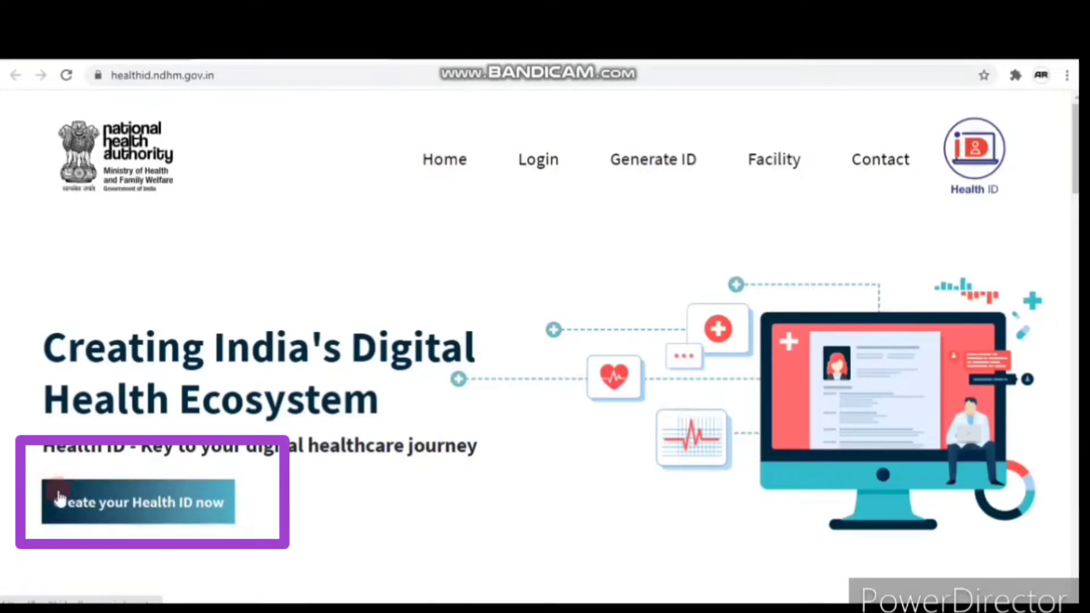
# Step: Start registration with 'Create your Health ID now', bringing up the eligible-regions alert
pyautogui.click(89, 505)
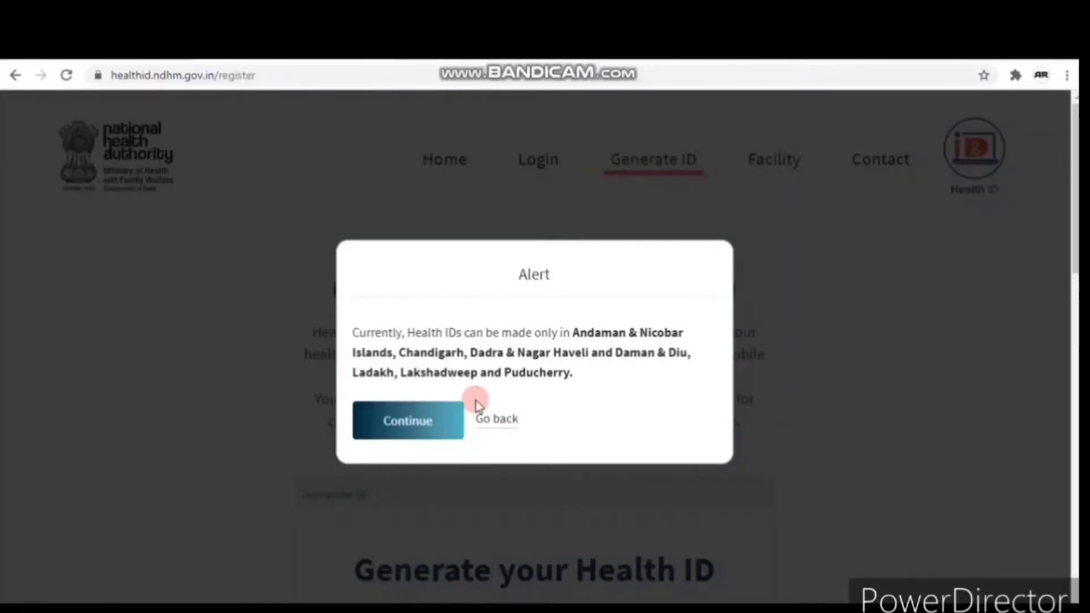
# Step: Dismiss the region alert with Continue and bring the Generate your Health ID card into view
pyautogui.click(408, 431)
pyautogui.click(407, 423)
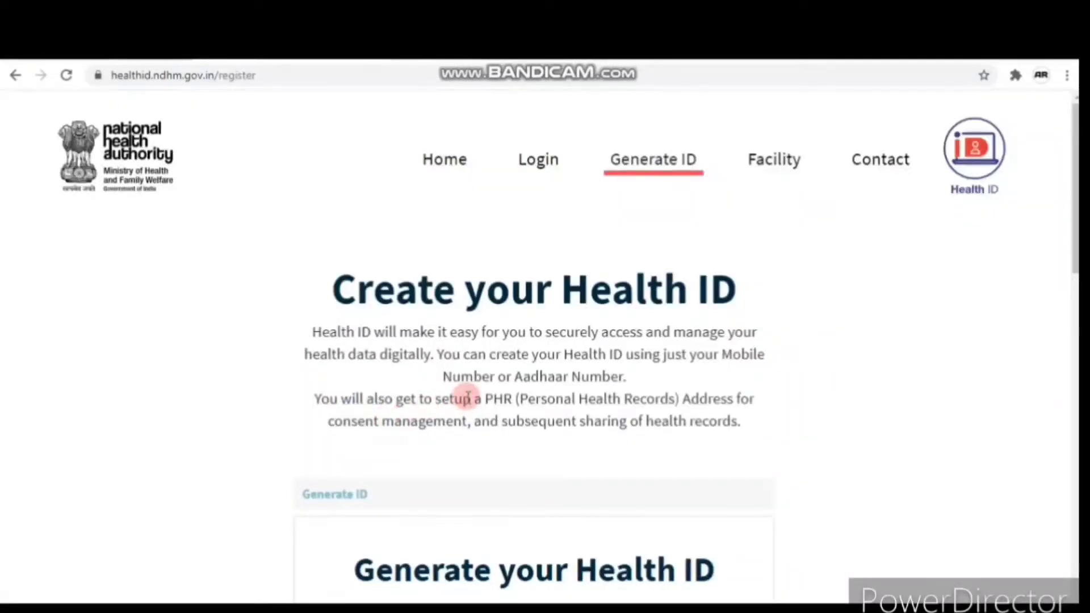
pyautogui.scroll(-5, 467, 397)
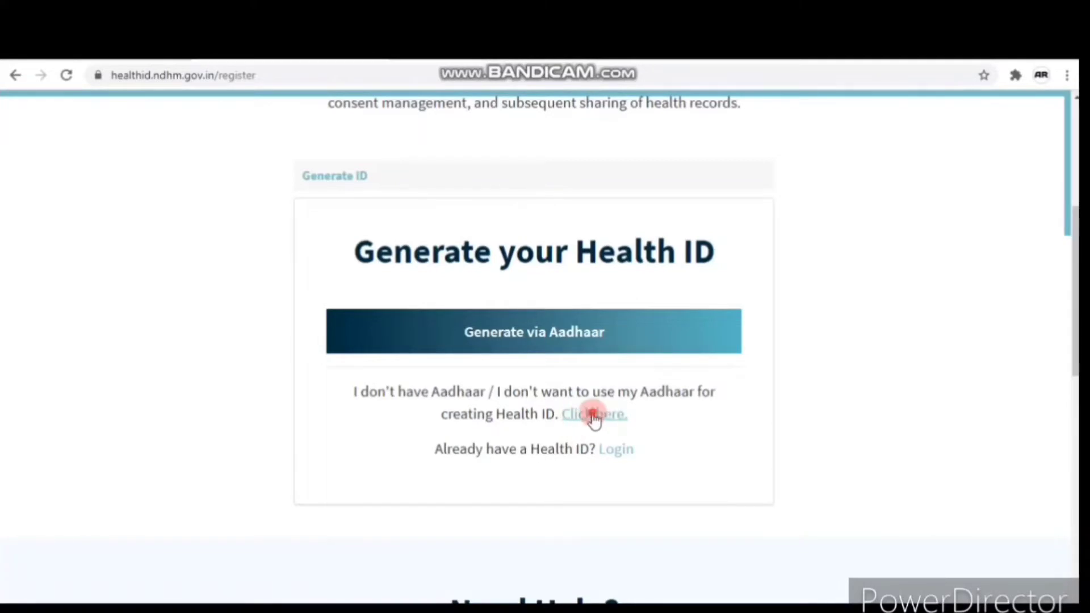
# Step: Choose the non-Aadhaar route, generate via Mobile, and enter the mobile number
pyautogui.click(591, 413)
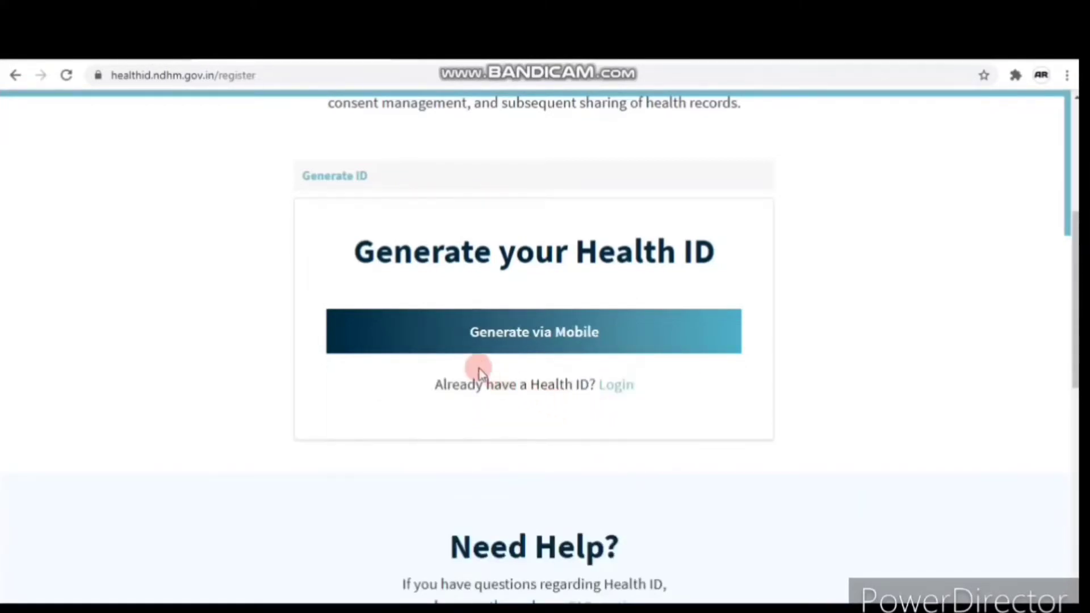
pyautogui.click(503, 341)
pyautogui.click(544, 338)
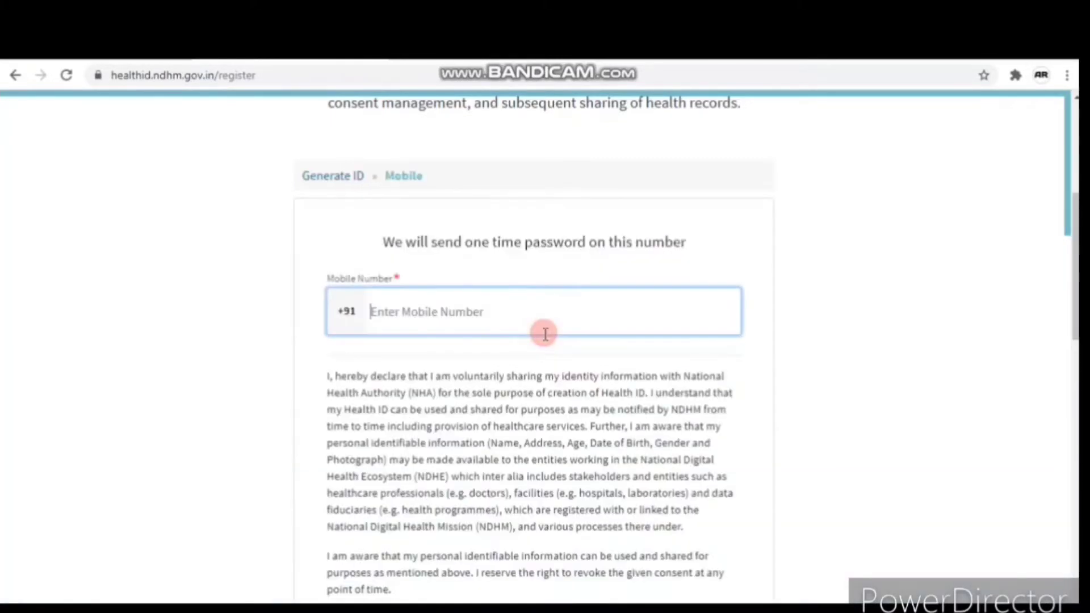
pyautogui.click(425, 316)
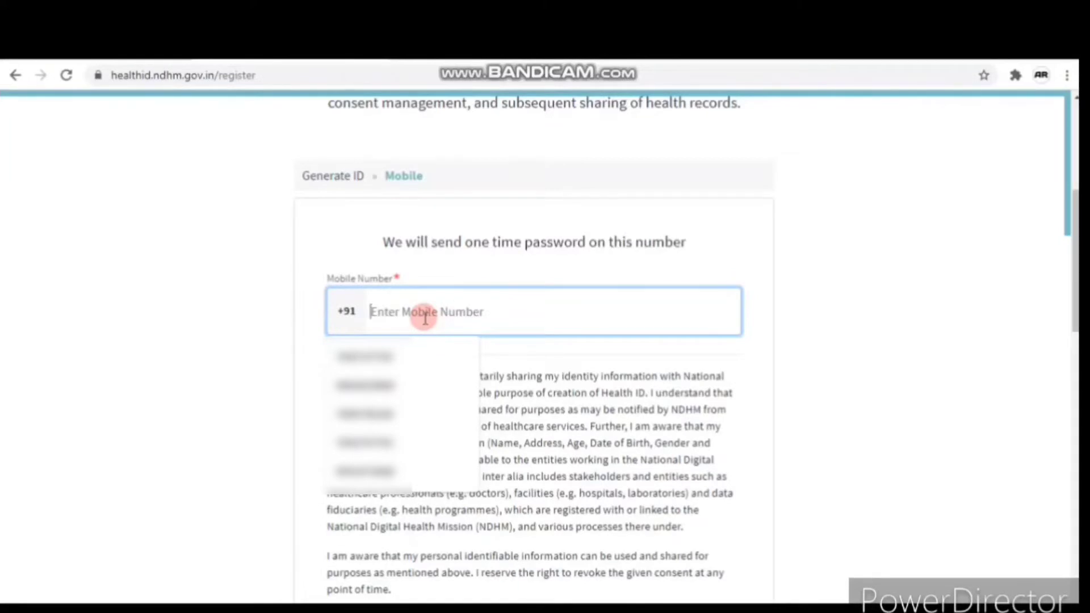
pyautogui.press('Down')
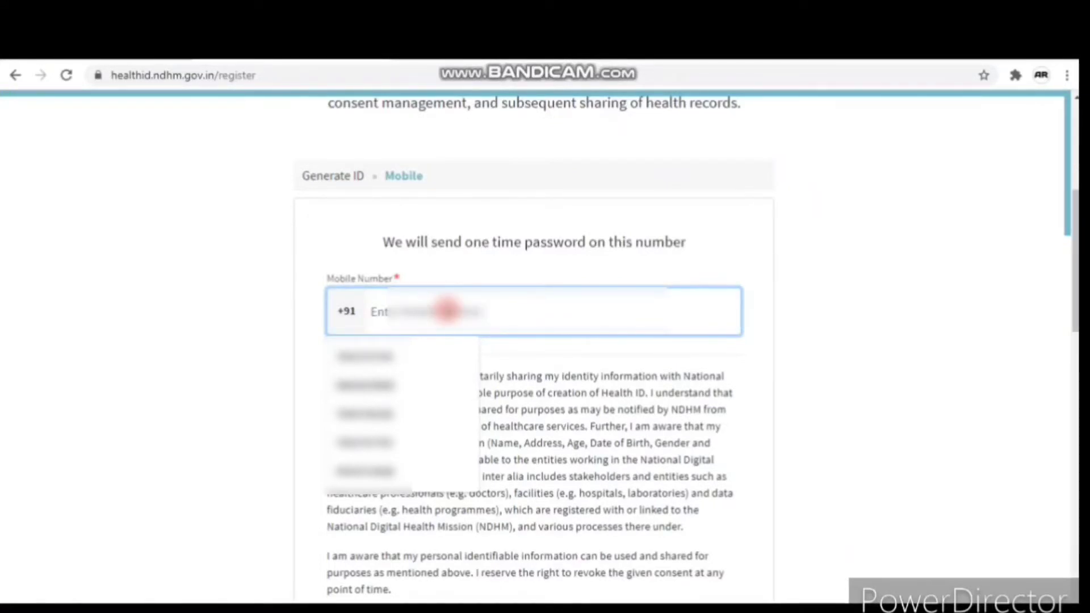
pyautogui.write('9999999999')
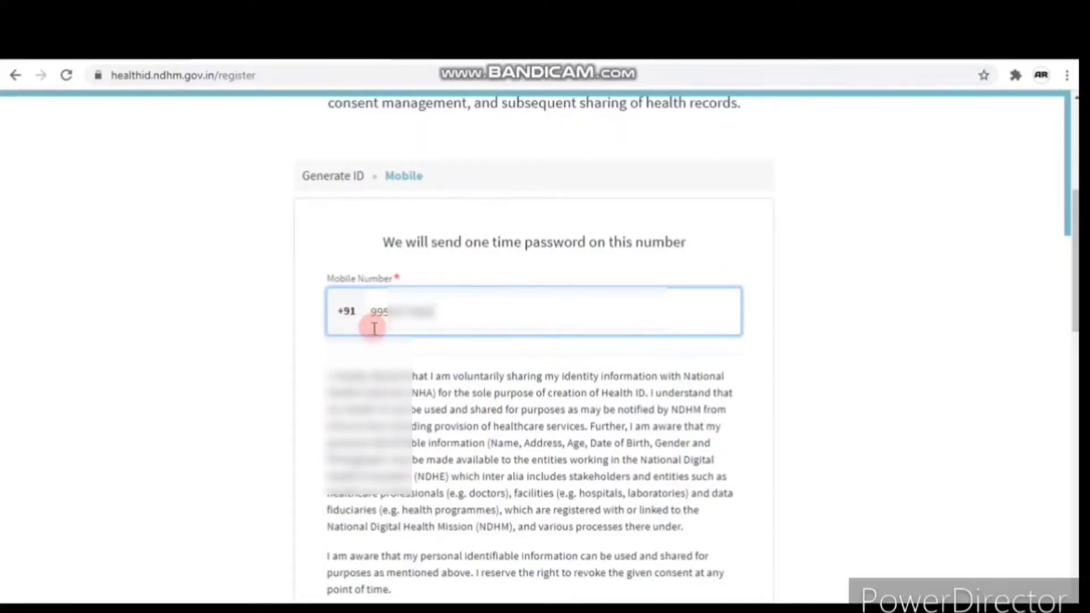
# Step: Tick the I agree consent and the reCAPTCHA, then submit the number to receive an OTP
pyautogui.scroll(-7, 398, 324)
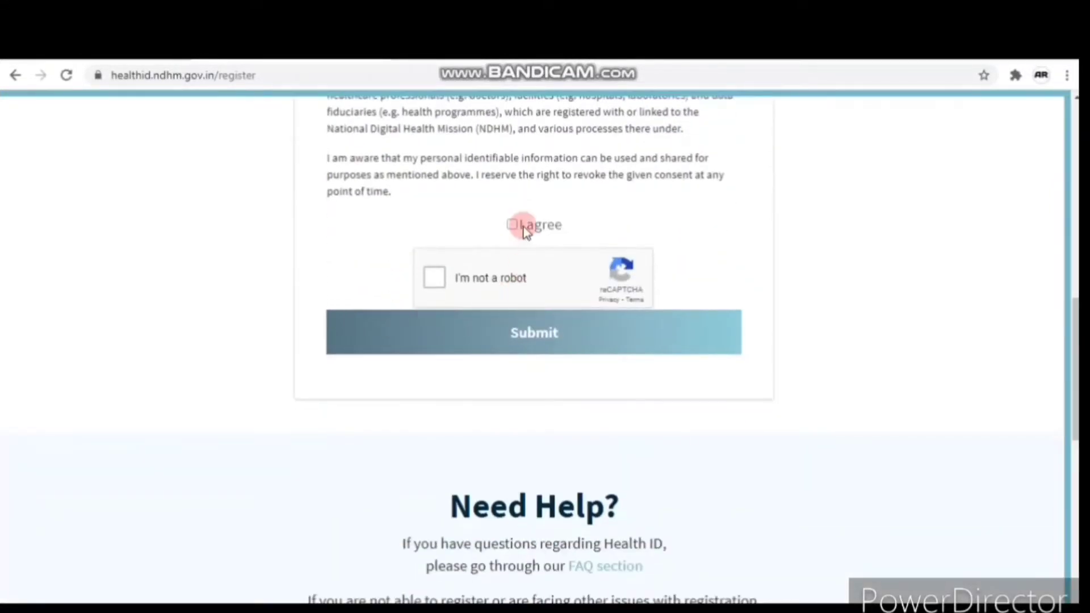
pyautogui.click(511, 225)
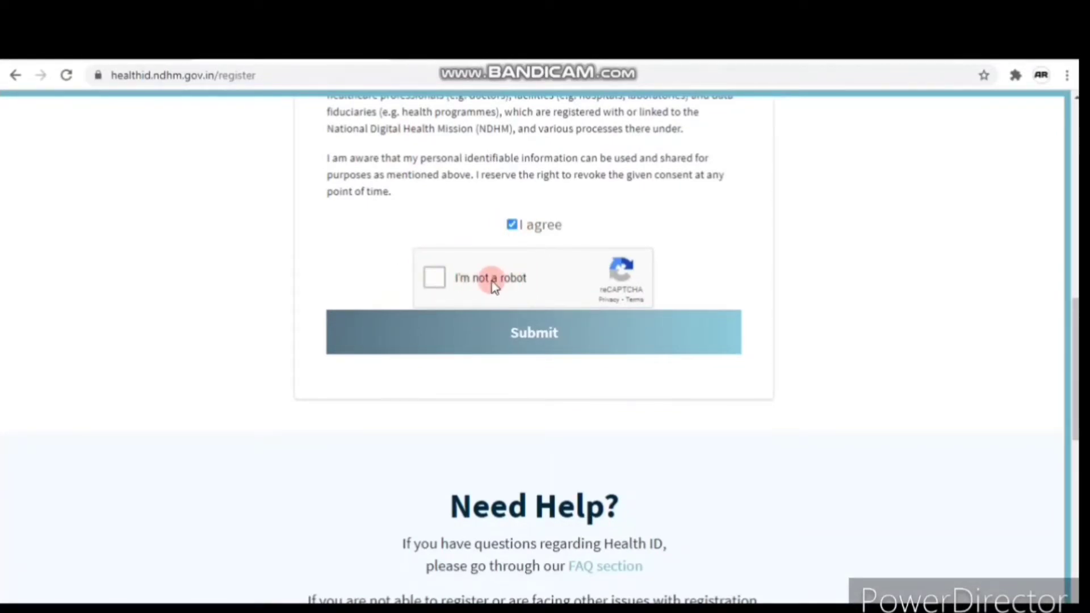
pyautogui.scroll(10, 419, 221)
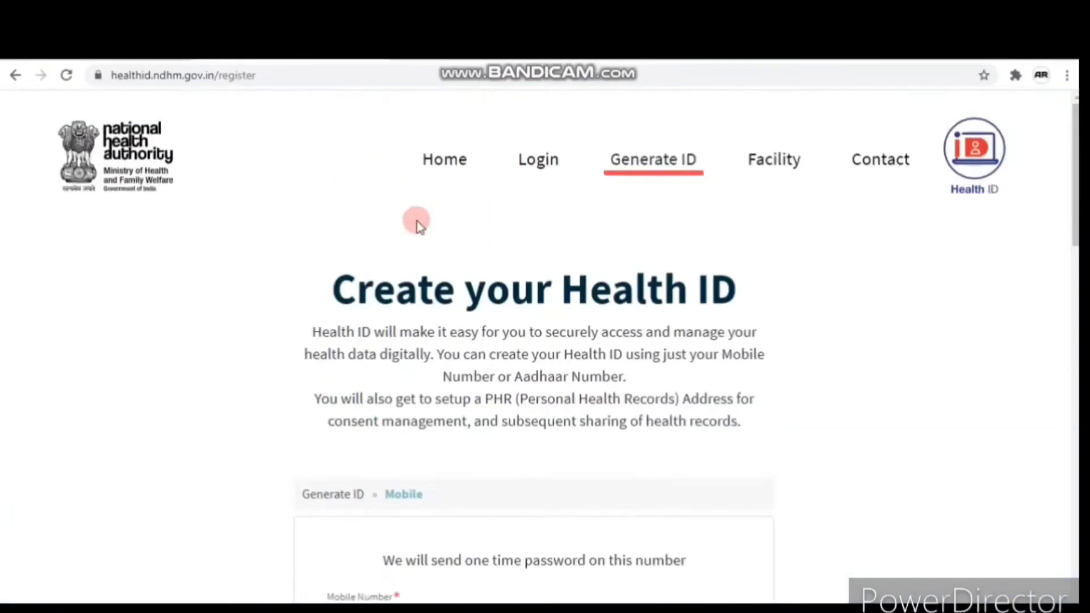
pyautogui.scroll(-14, 417, 223)
pyautogui.scroll(5, 442, 250)
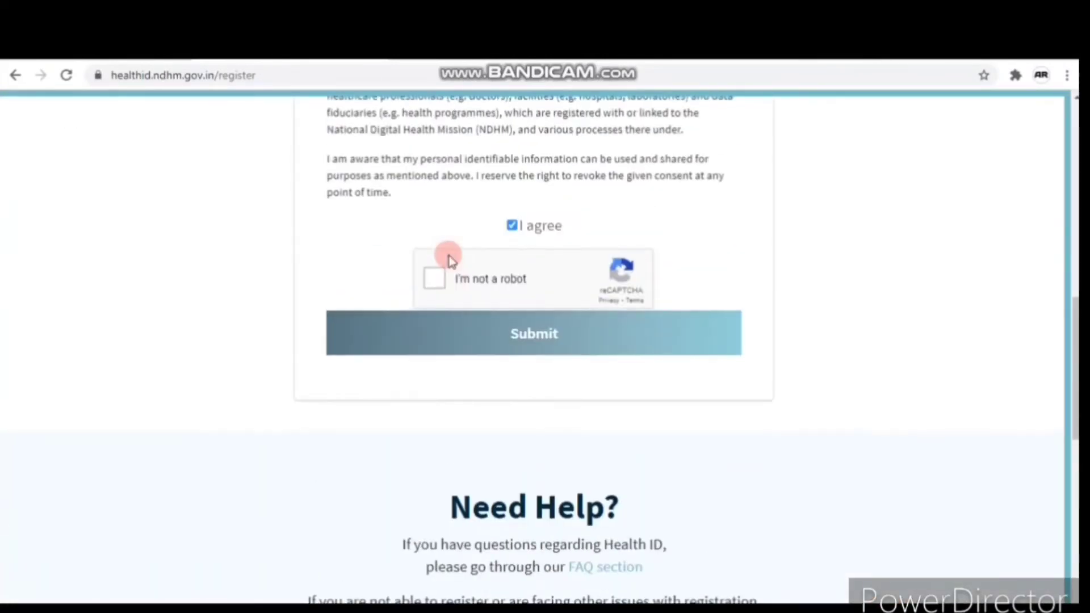
pyautogui.scroll(1, 448, 259)
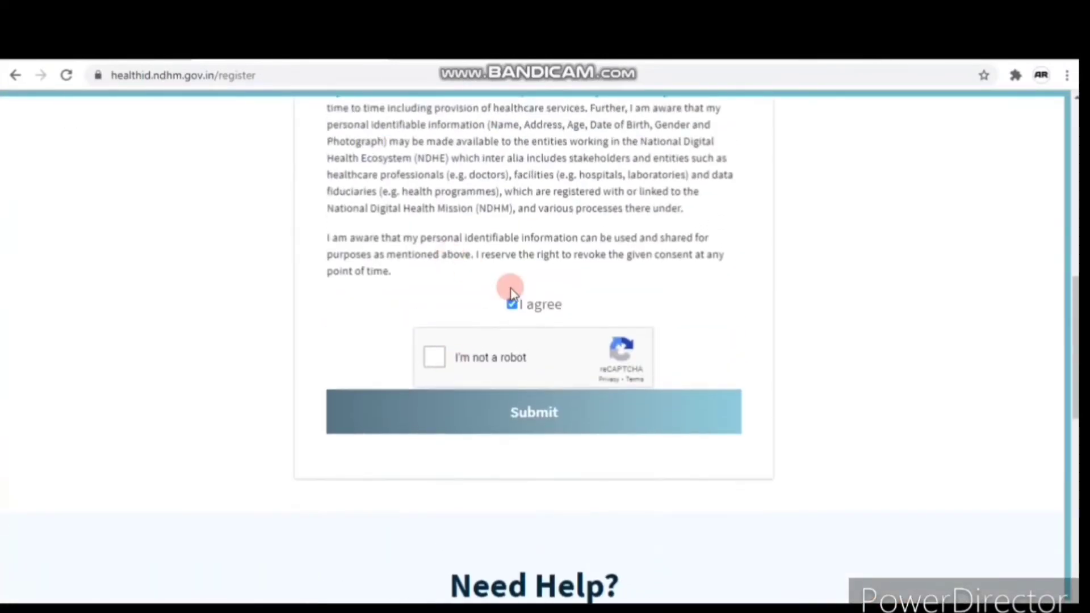
pyautogui.click(435, 357)
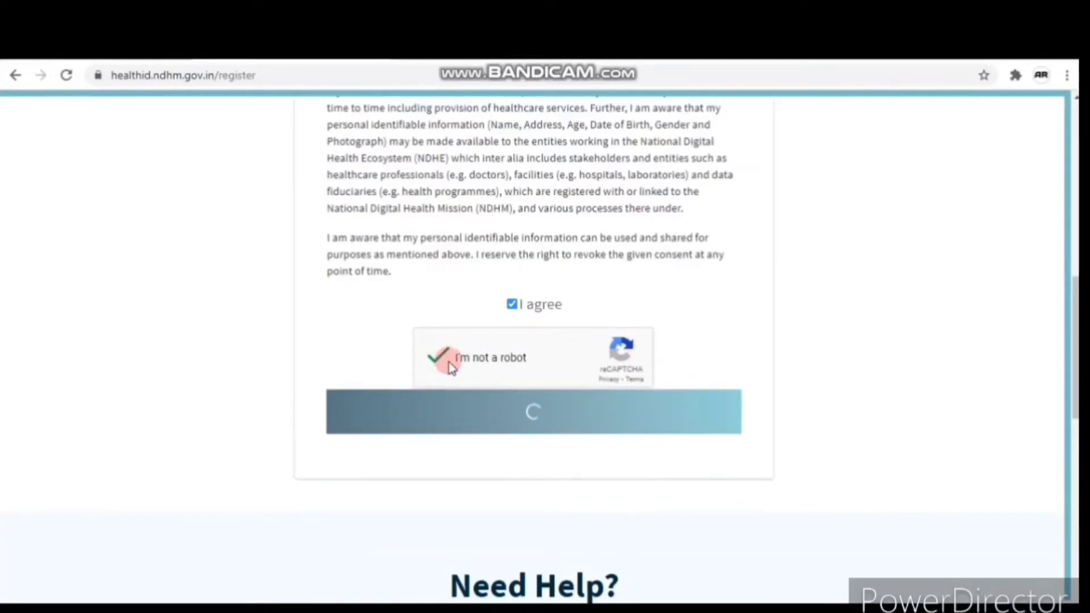
pyautogui.click(554, 411)
pyautogui.click(538, 418)
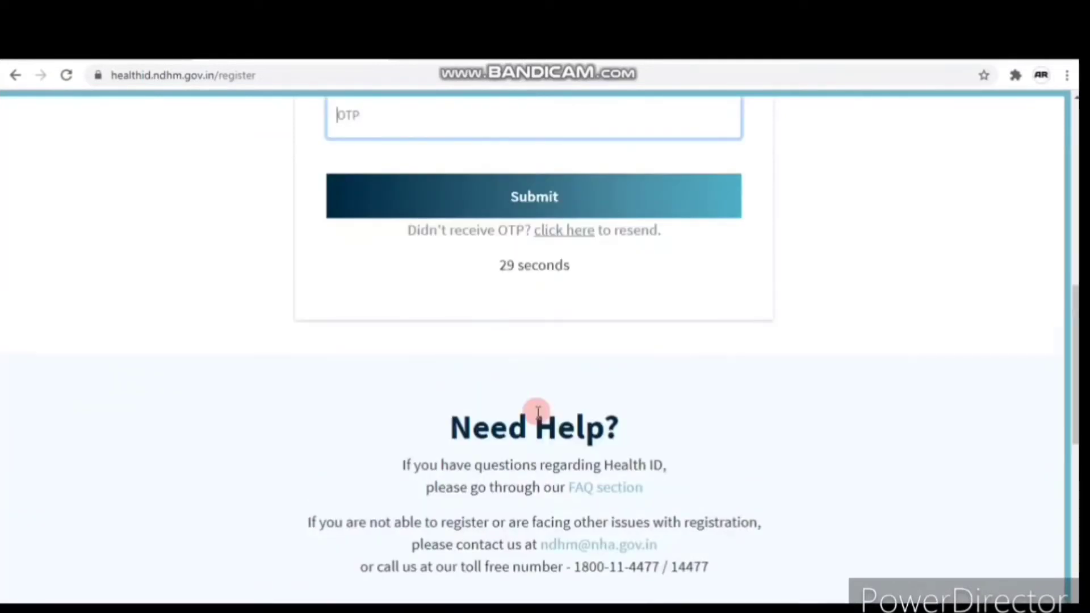
# Step: Enter the 6-digit OTP received on the mobile and submit it for verification
pyautogui.scroll(5, 538, 414)
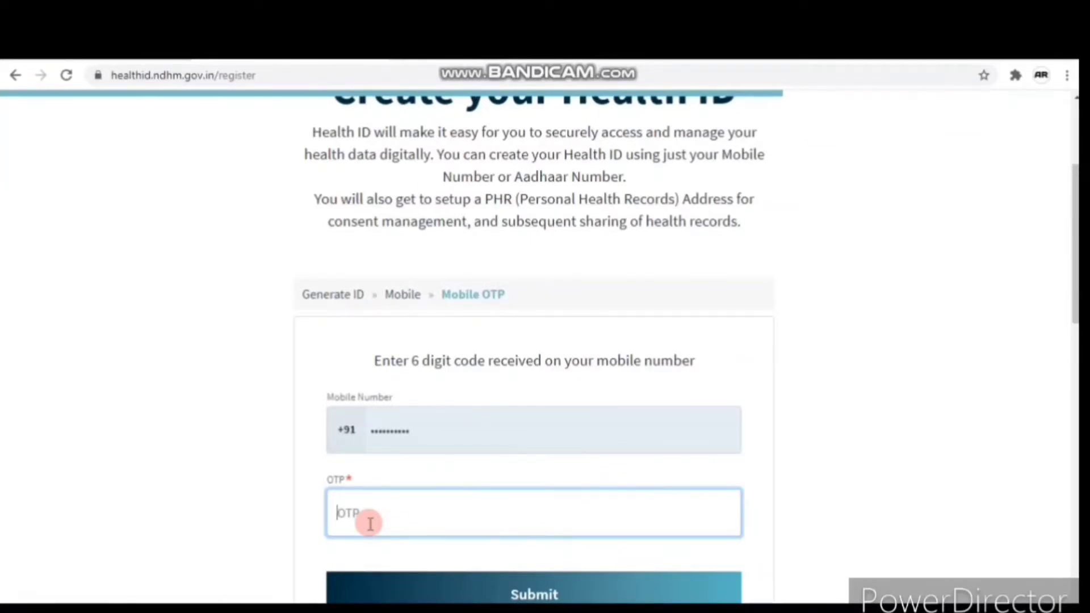
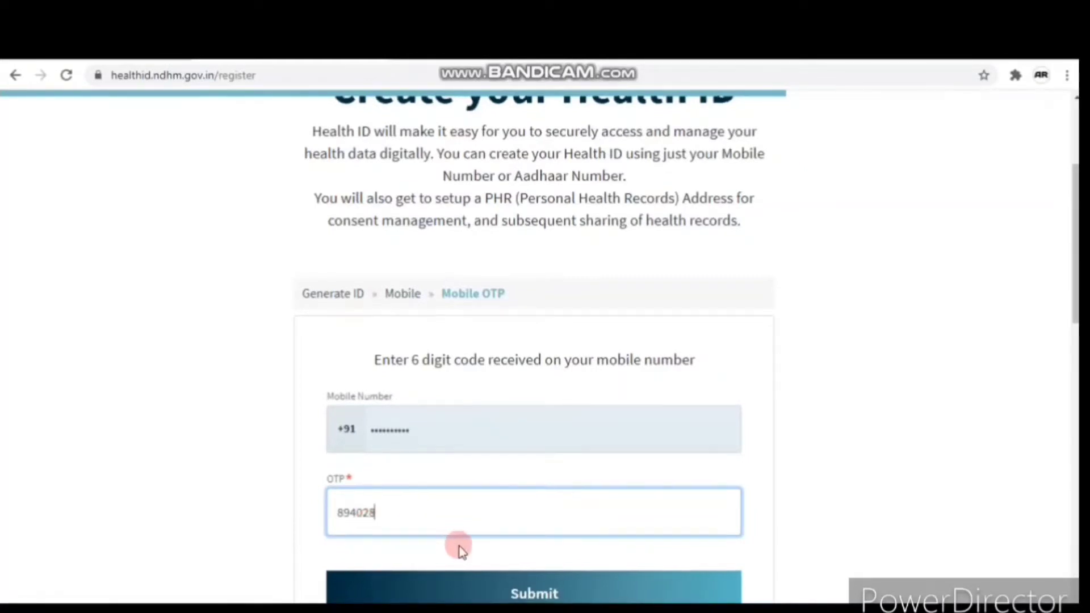
pyautogui.scroll(-1, 457, 547)
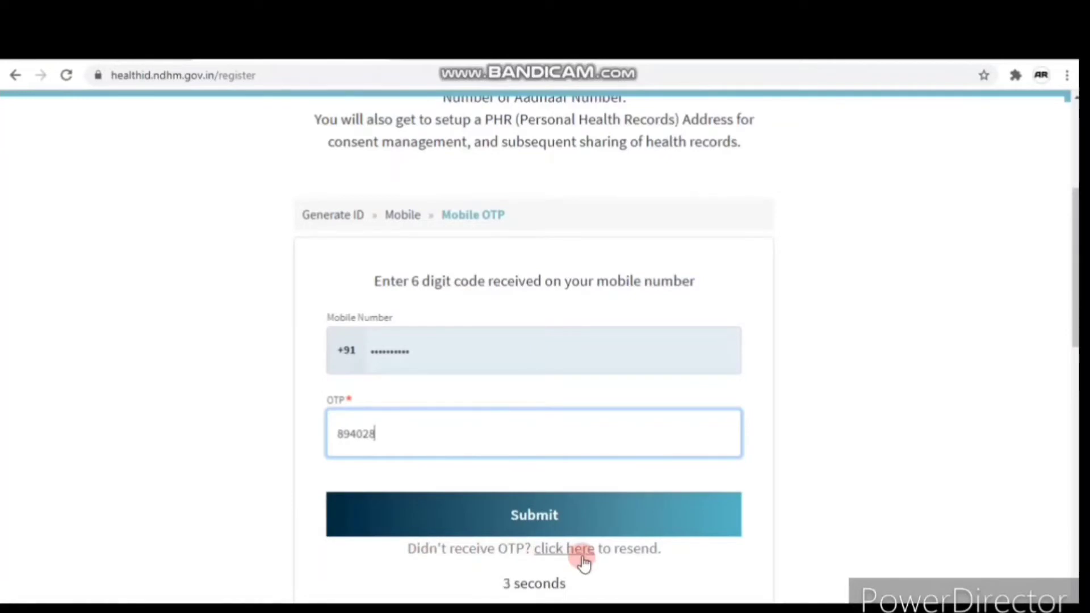
pyautogui.click(527, 519)
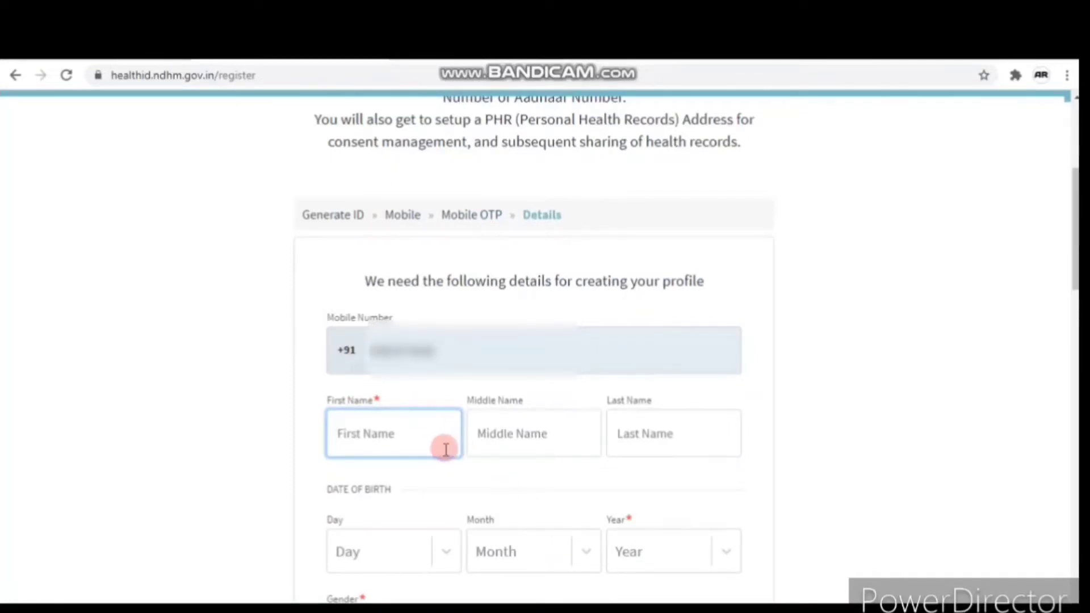
# Step: Fill in the first name and last name fields of the Details form
pyautogui.scroll(-3, 423, 441)
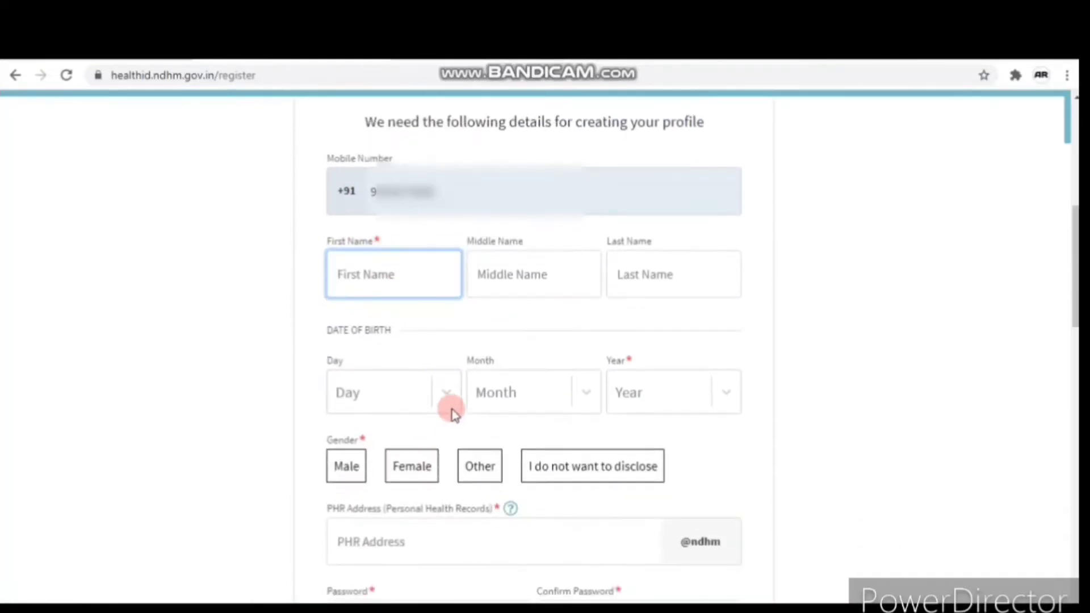
pyautogui.click(348, 277)
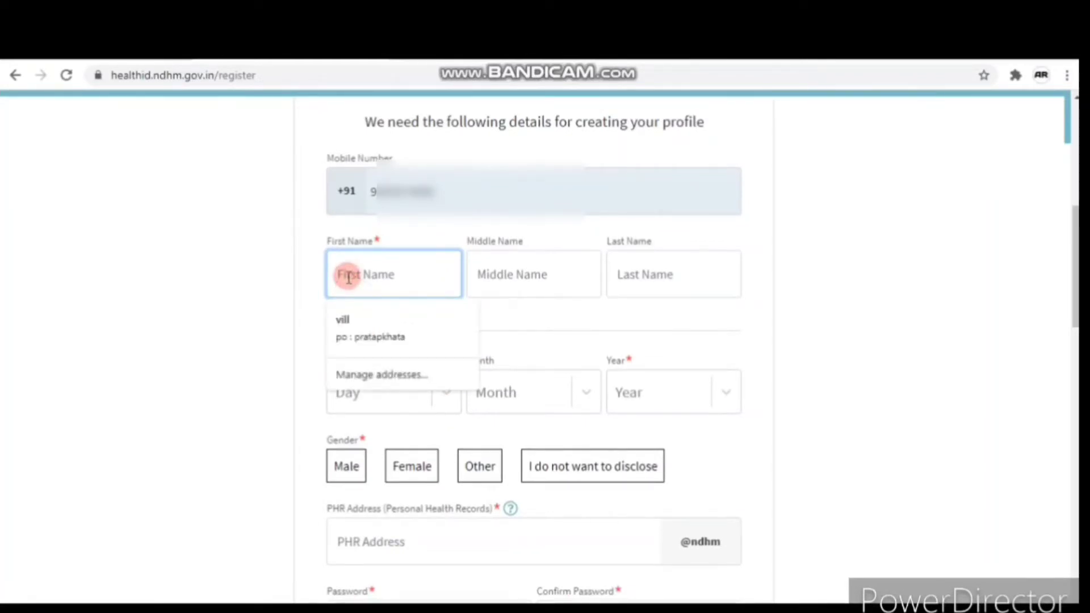
pyautogui.write('sd')
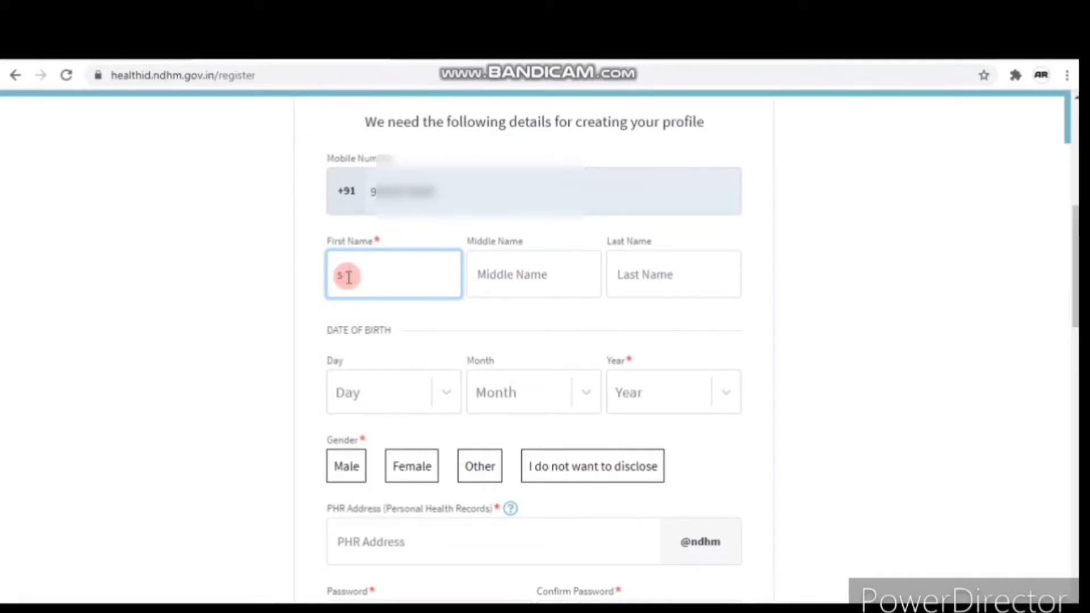
pyautogui.press('BackSpace')
pyautogui.click(627, 275)
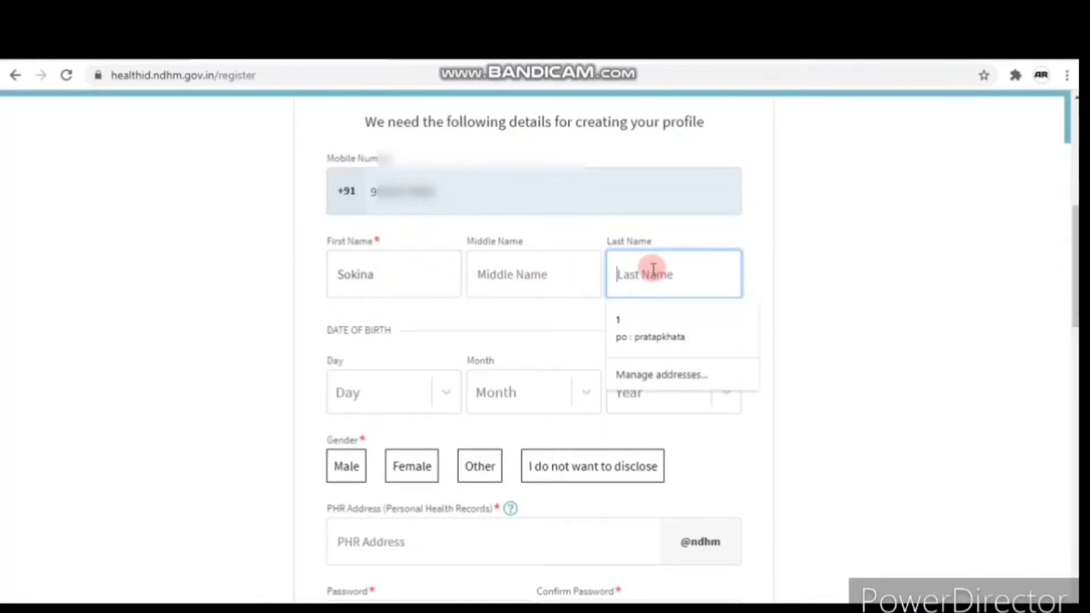
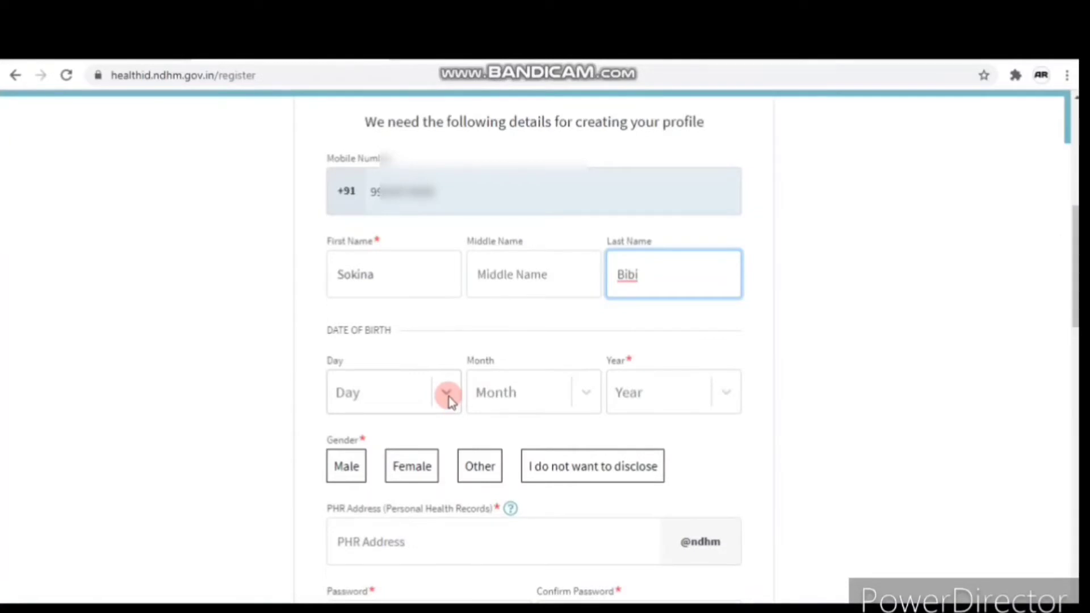
# Step: Set the date of birth to 4 April 1965 and the gender to Female
pyautogui.click(448, 397)
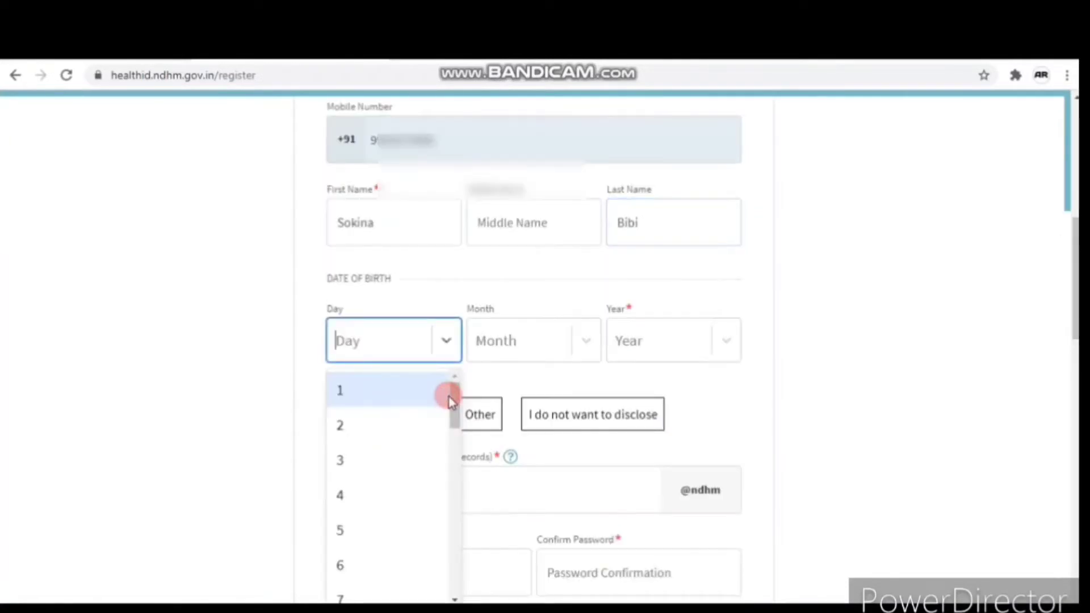
pyautogui.click(372, 498)
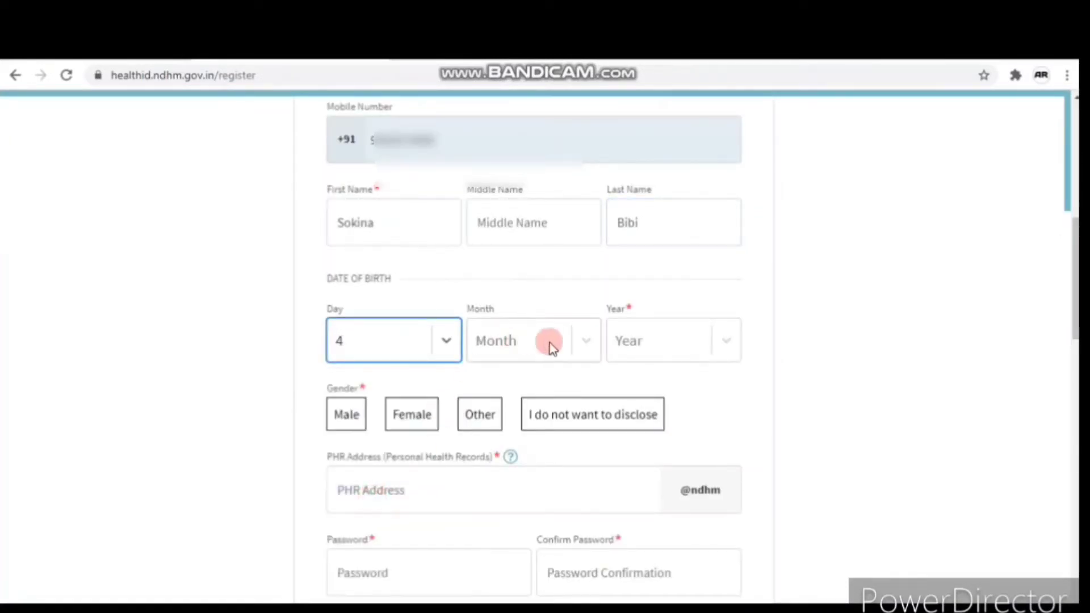
pyautogui.click(579, 342)
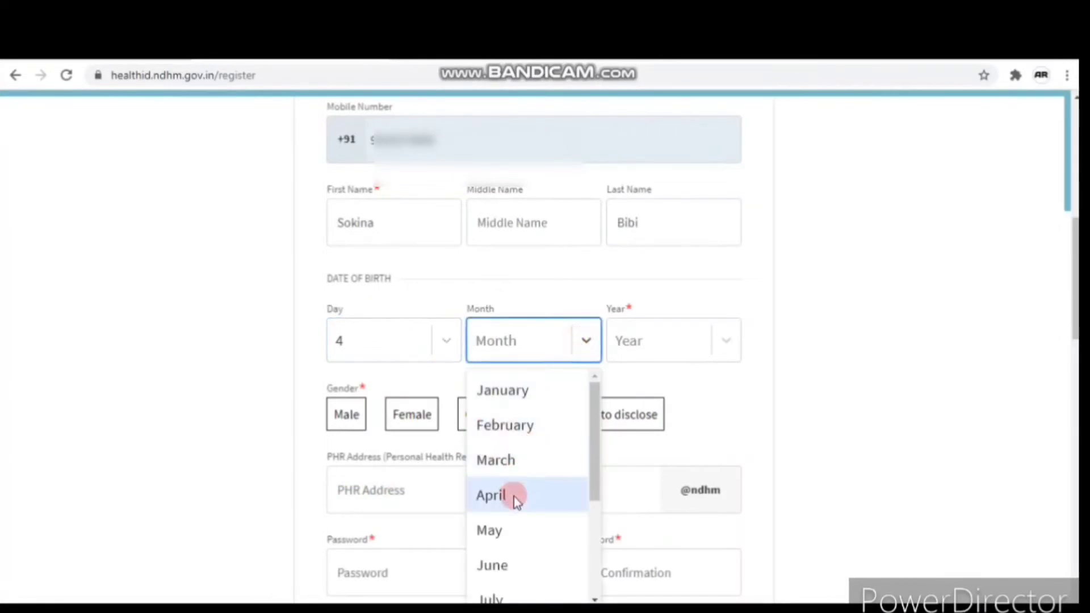
pyautogui.click(513, 495)
pyautogui.click(584, 339)
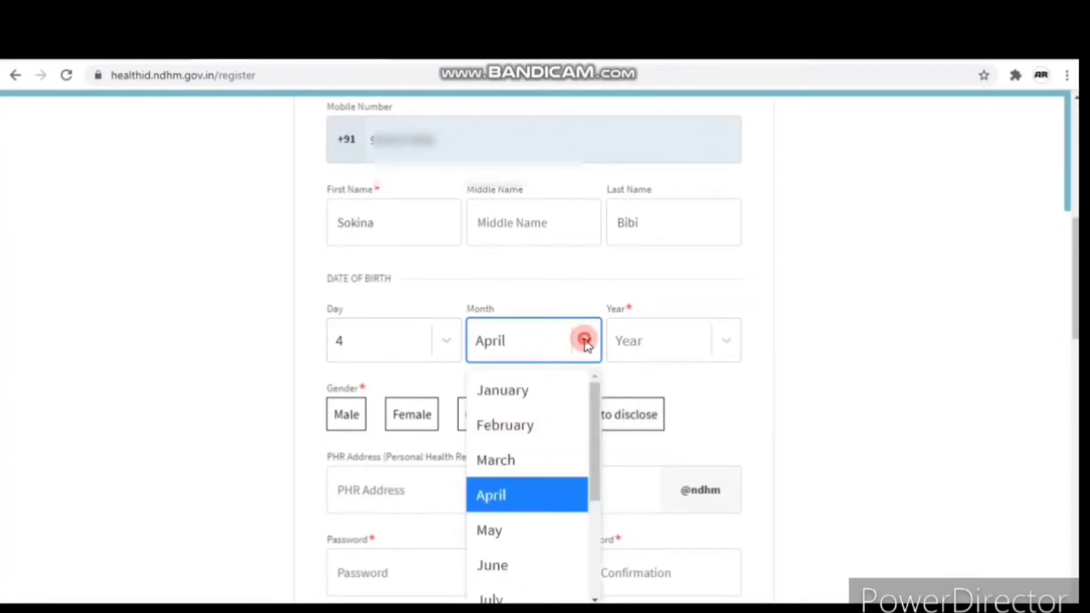
pyautogui.click(544, 393)
pyautogui.click(718, 343)
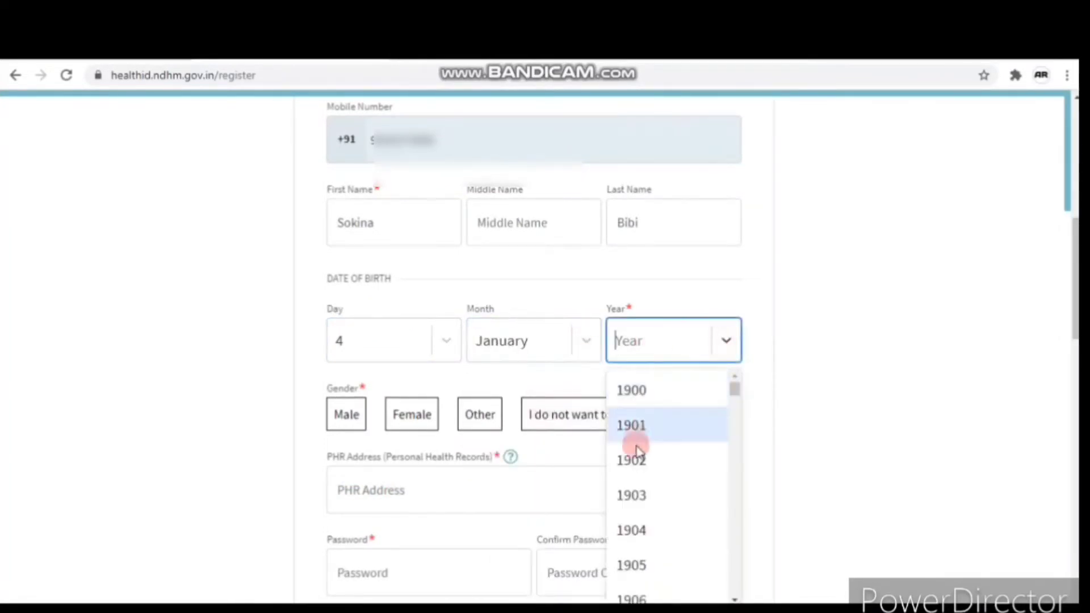
pyautogui.scroll(-3, 640, 465)
pyautogui.scroll(3, 642, 432)
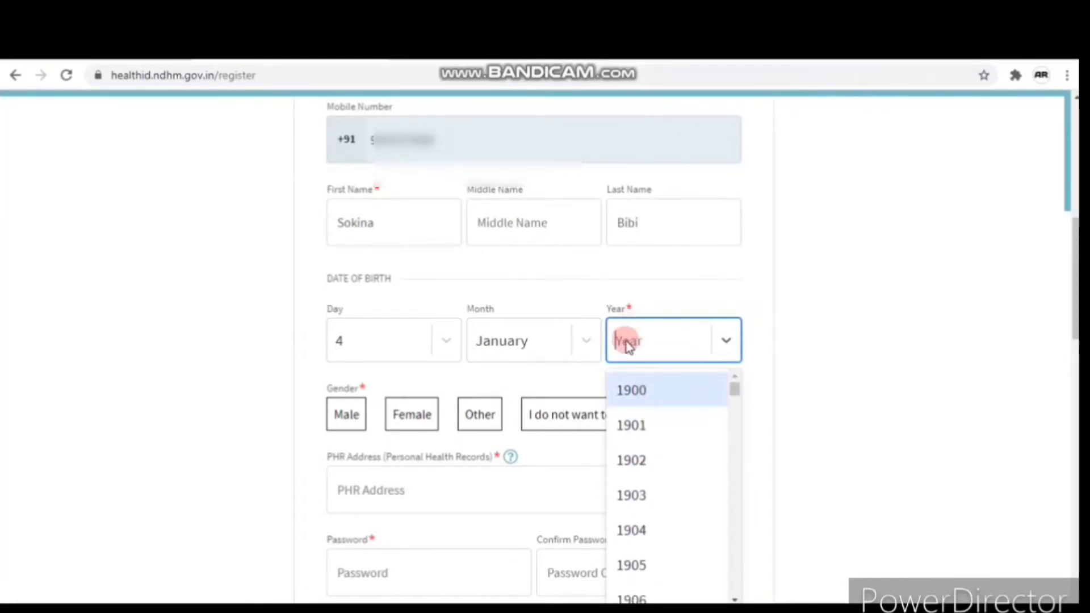
pyautogui.write('19')
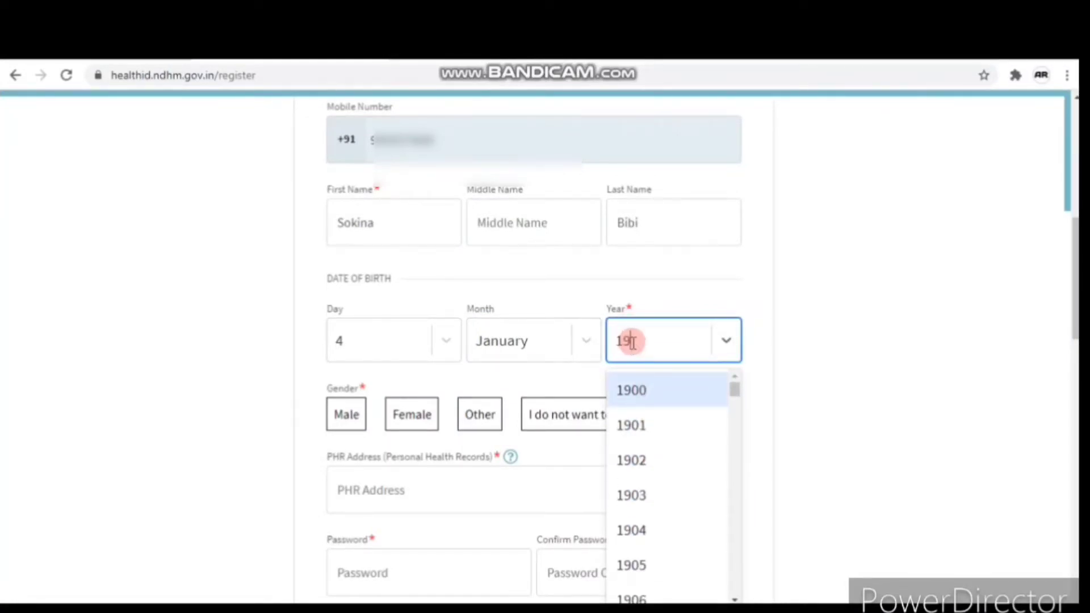
pyautogui.write('65')
pyautogui.click(674, 402)
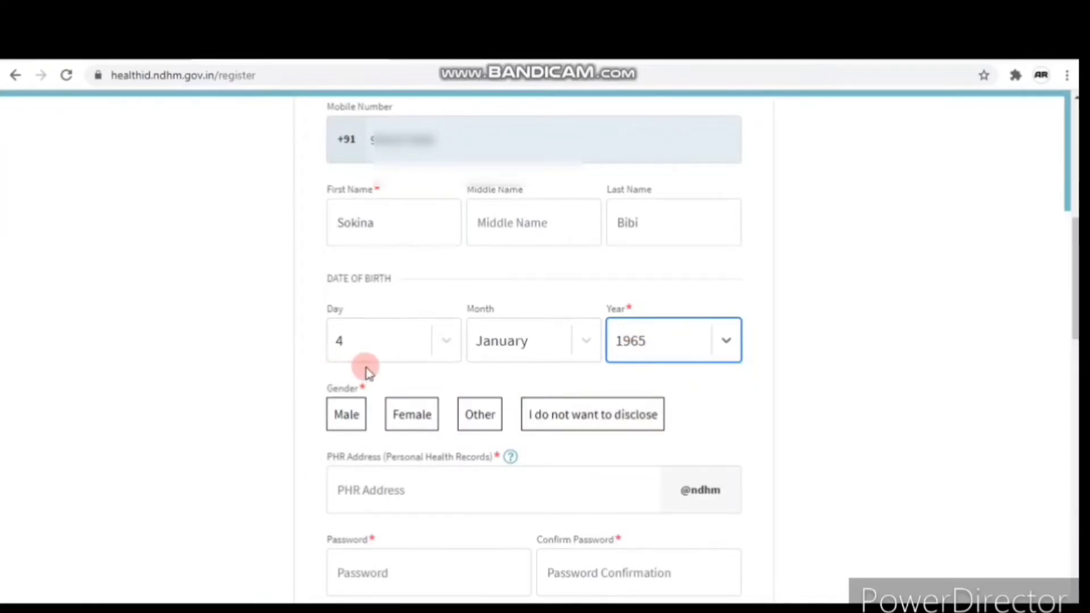
pyautogui.click(407, 421)
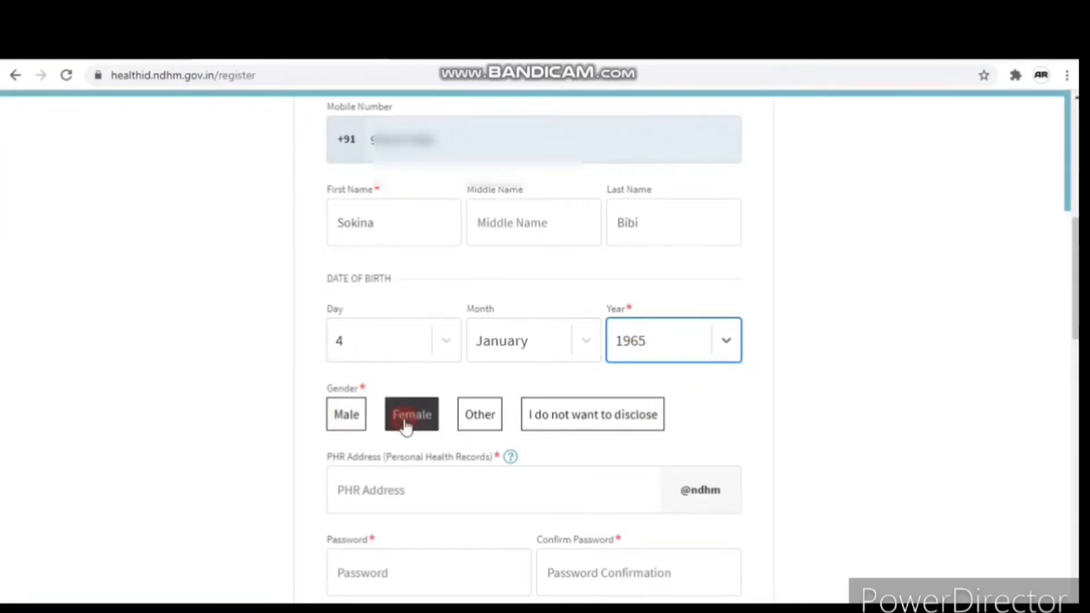
pyautogui.click(419, 470)
pyautogui.scroll(-1, 421, 476)
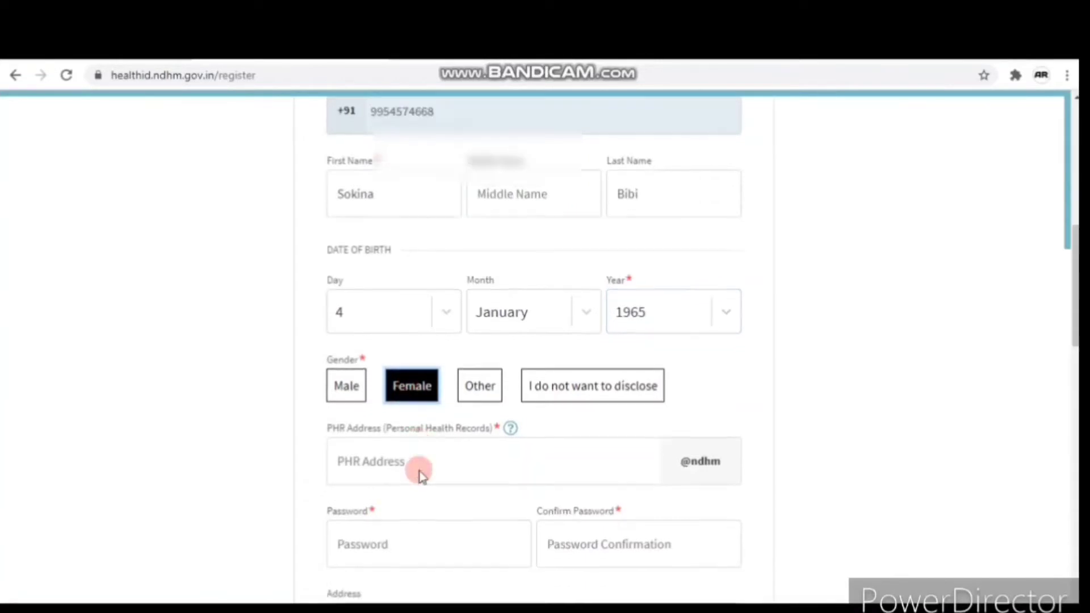
# Step: Enter a name-based handle as the PHR Address, correcting the earlier attempt
pyautogui.scroll(-1, 420, 476)
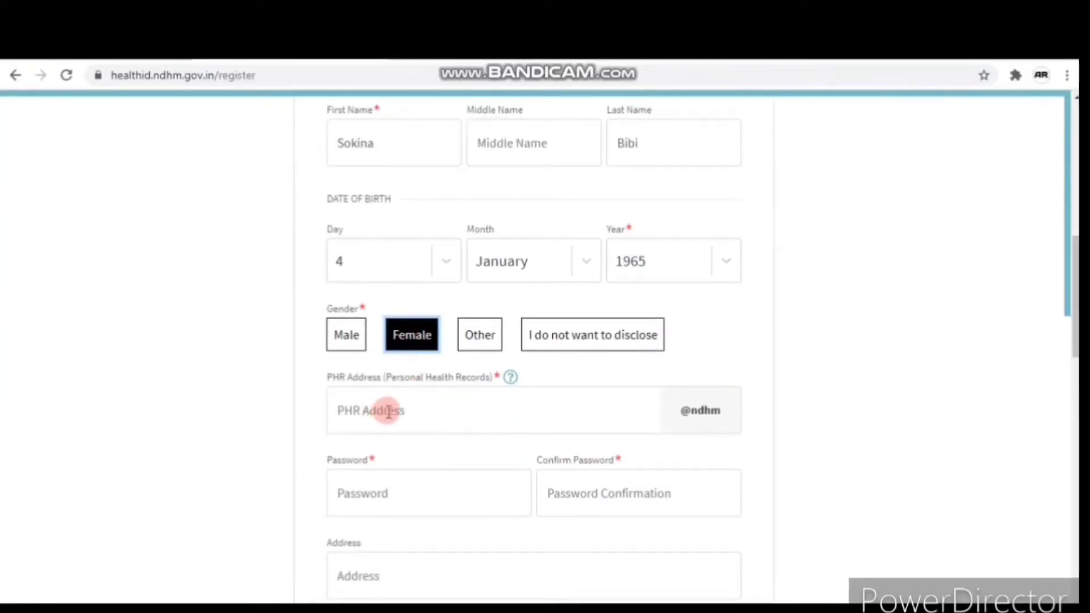
pyautogui.click(389, 411)
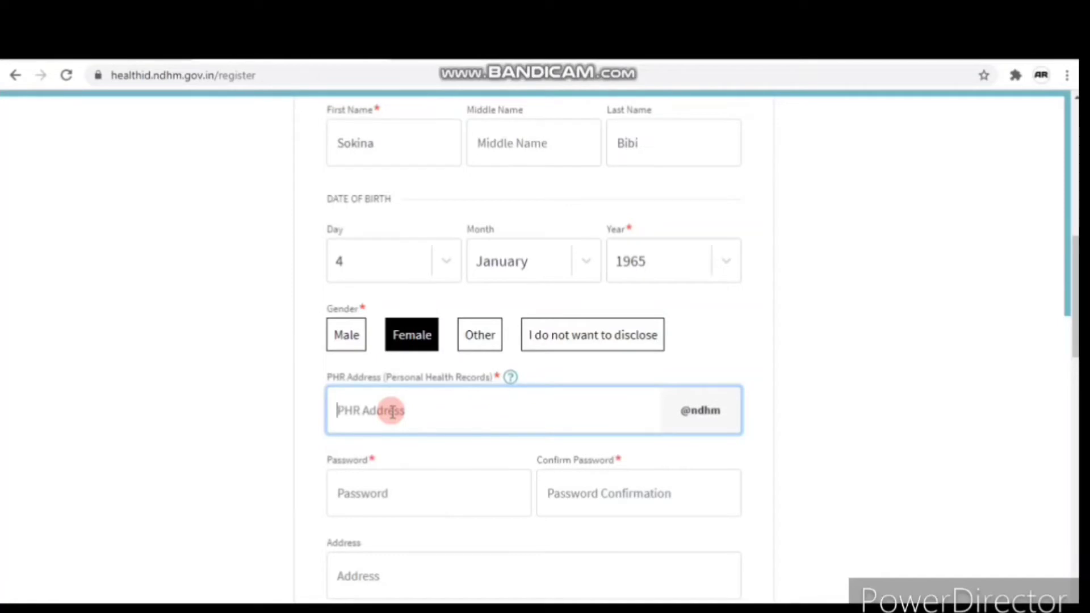
pyautogui.write('tibi')
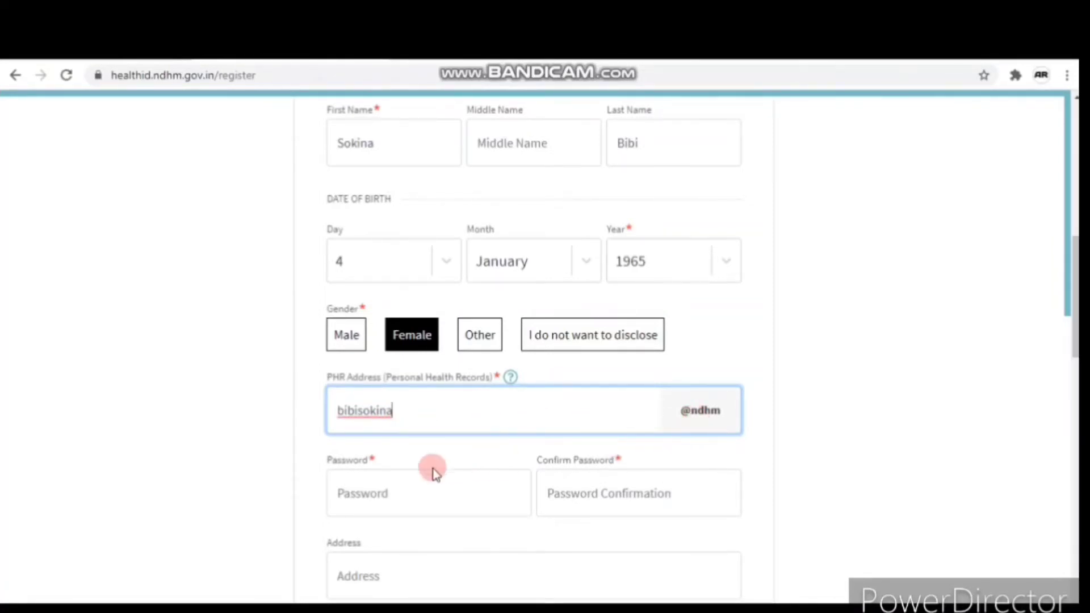
pyautogui.scroll(-1, 426, 471)
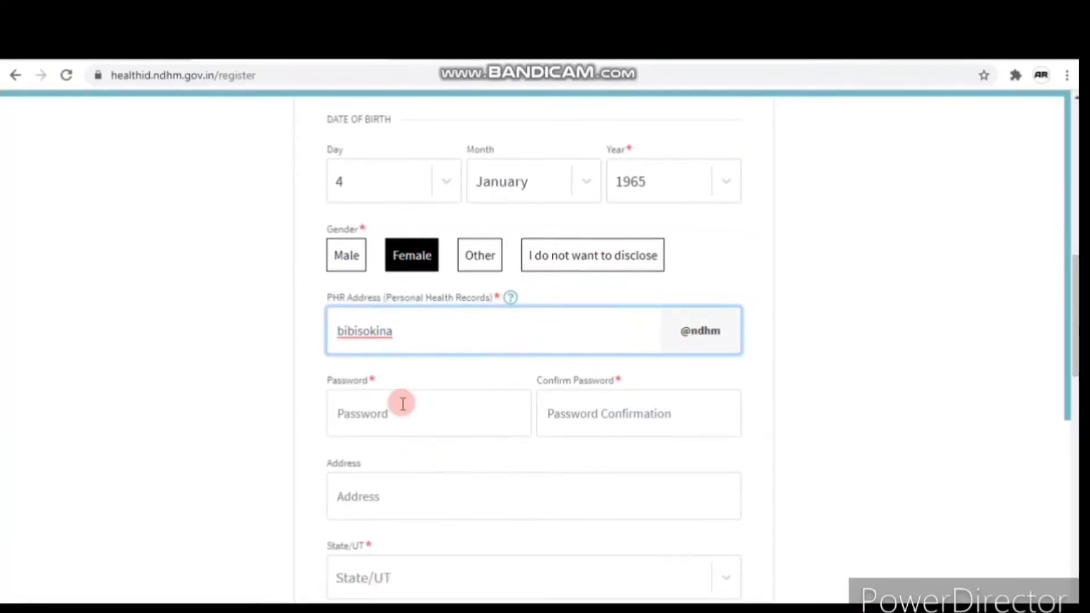
pyautogui.click(370, 414)
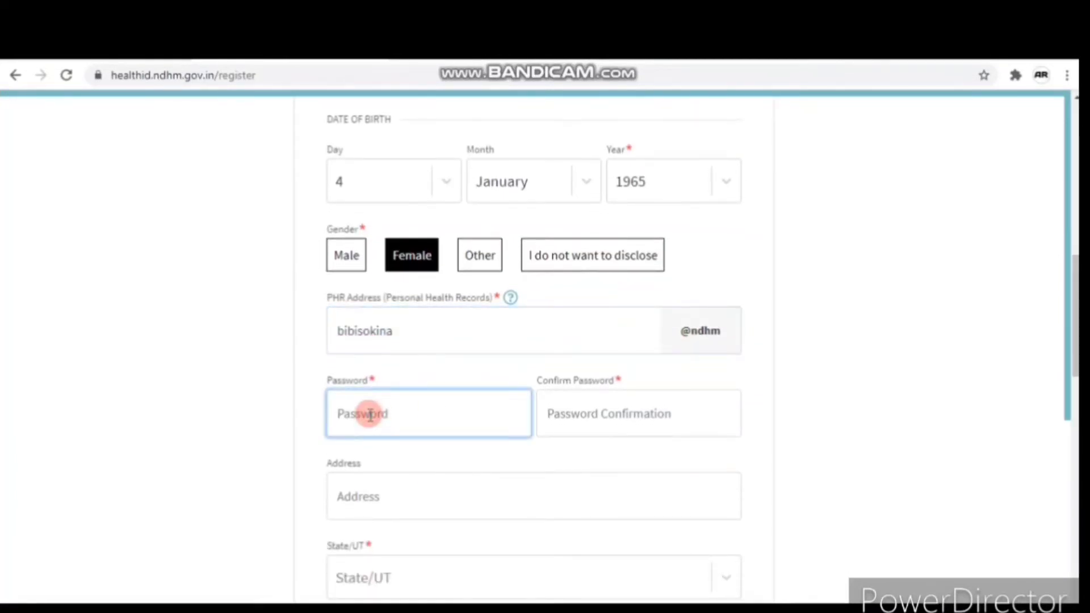
pyautogui.click(401, 332)
pyautogui.press('BackSpace')
pyautogui.press('BackSpace')
pyautogui.press('BackSpace')
pyautogui.press('BackSpace')
pyautogui.press('BackSpace')
pyautogui.press('BackSpace')
pyautogui.press('BackSpace')
pyautogui.press('BackSpace')
pyautogui.press('BackSpace')
pyautogui.press('BackSpace')
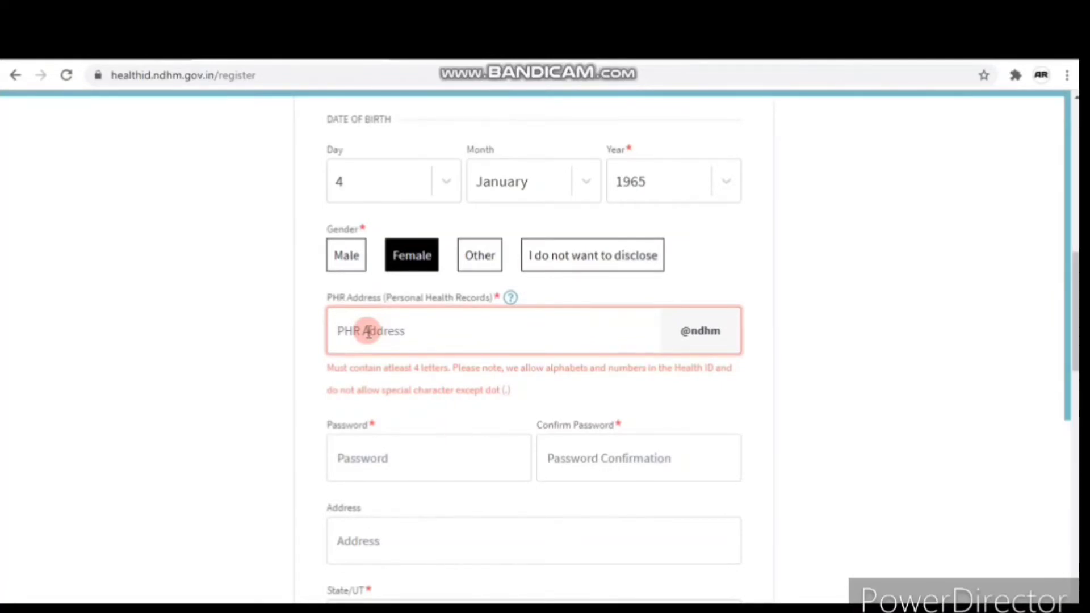
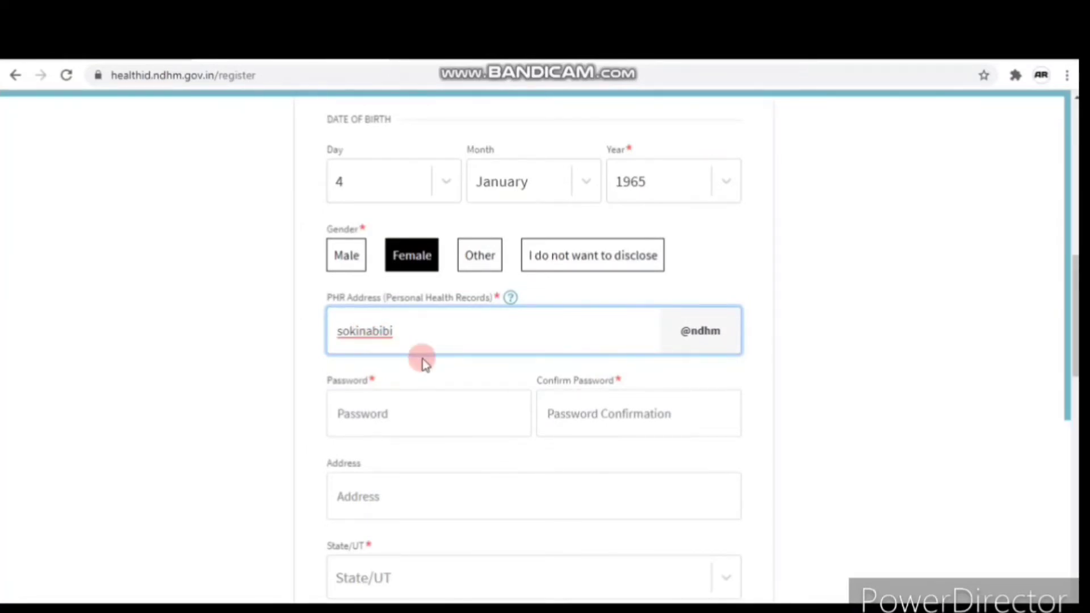
pyautogui.press('Return')
pyautogui.press('Return')
pyautogui.press('Return')
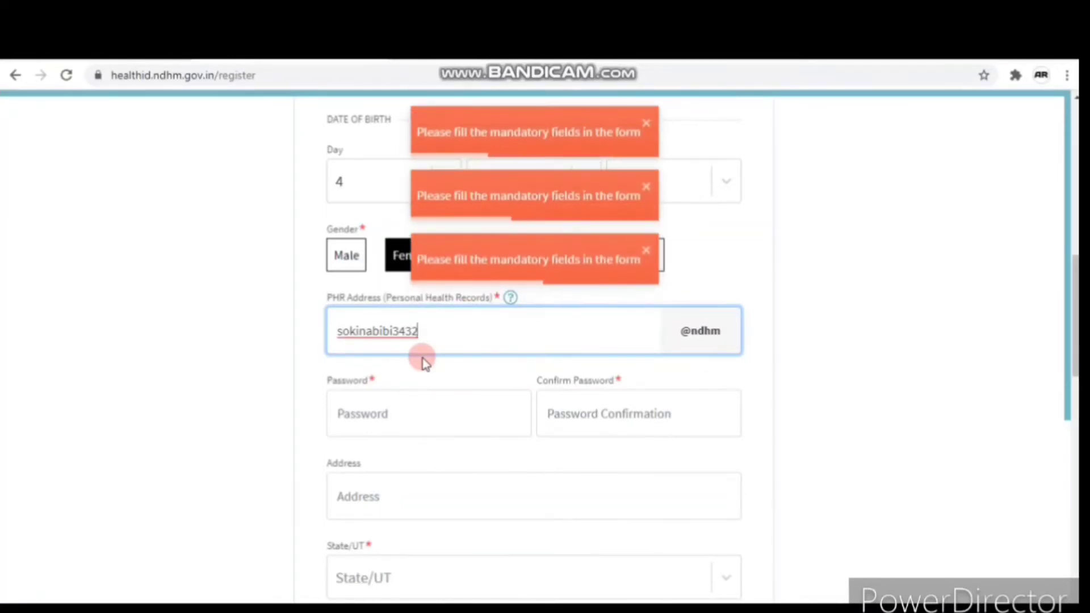
pyautogui.press('BackSpace')
pyautogui.press('BackSpace')
pyautogui.press('BackSpace')
pyautogui.press('BackSpace')
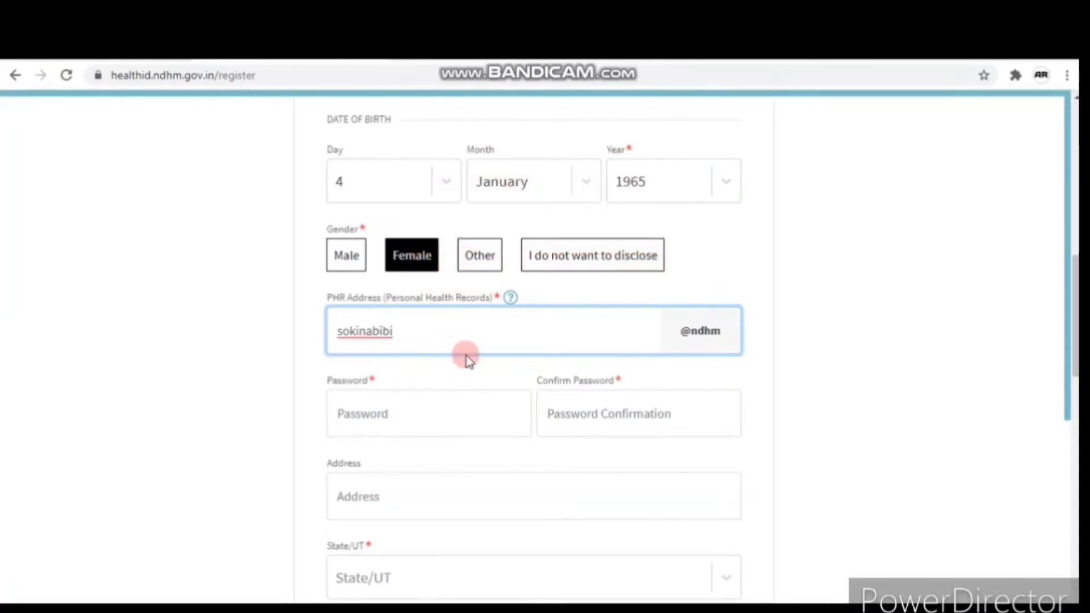
# Step: Type the account password into both Password and Confirm Password
pyautogui.click(371, 416)
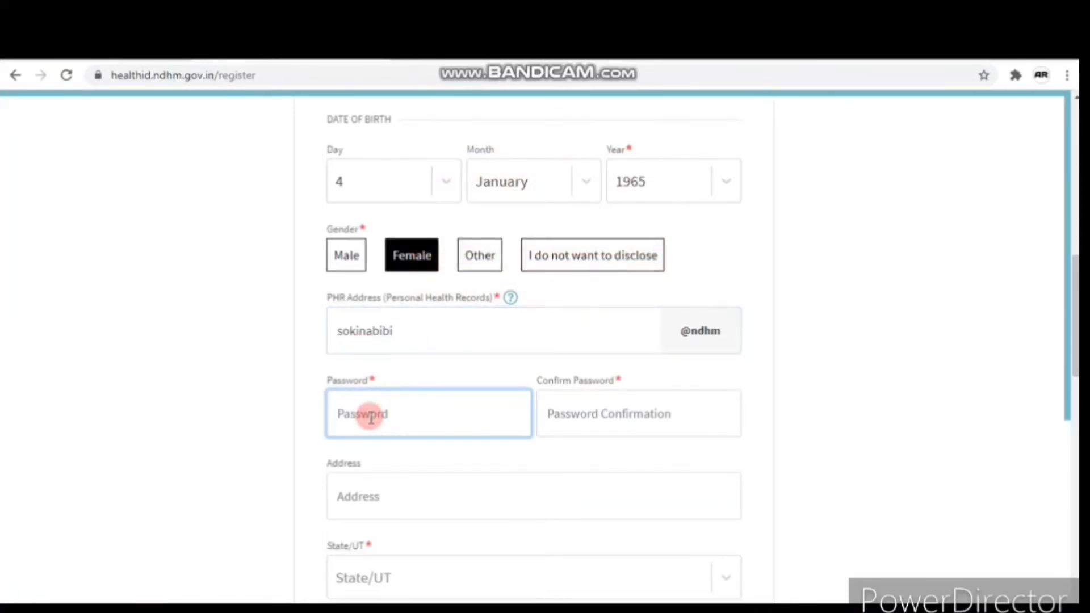
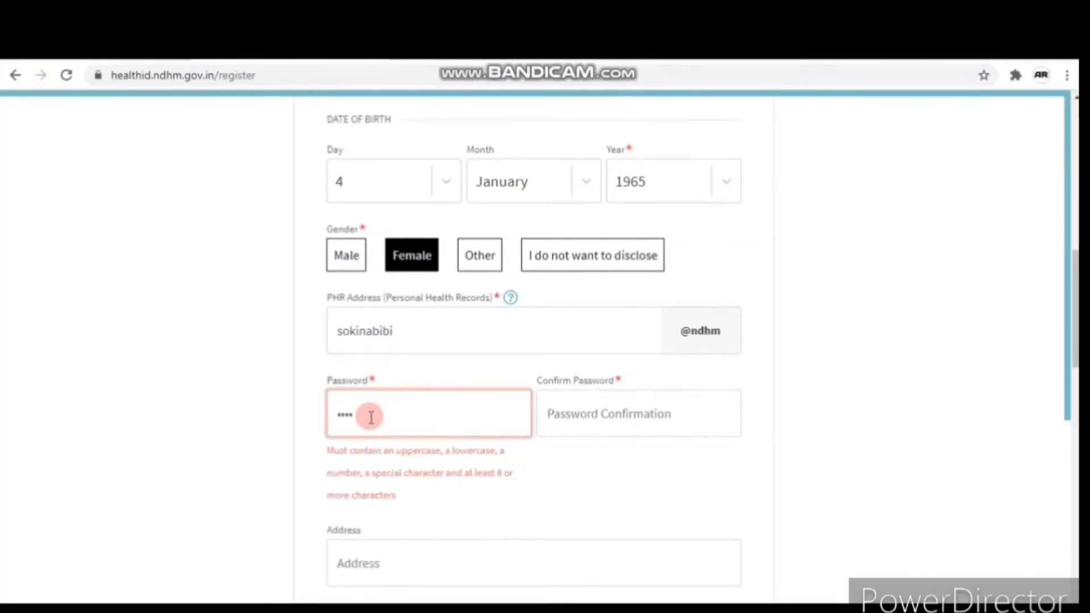
pyautogui.press('BackSpace')
pyautogui.press('BackSpace')
pyautogui.press('BackSpace')
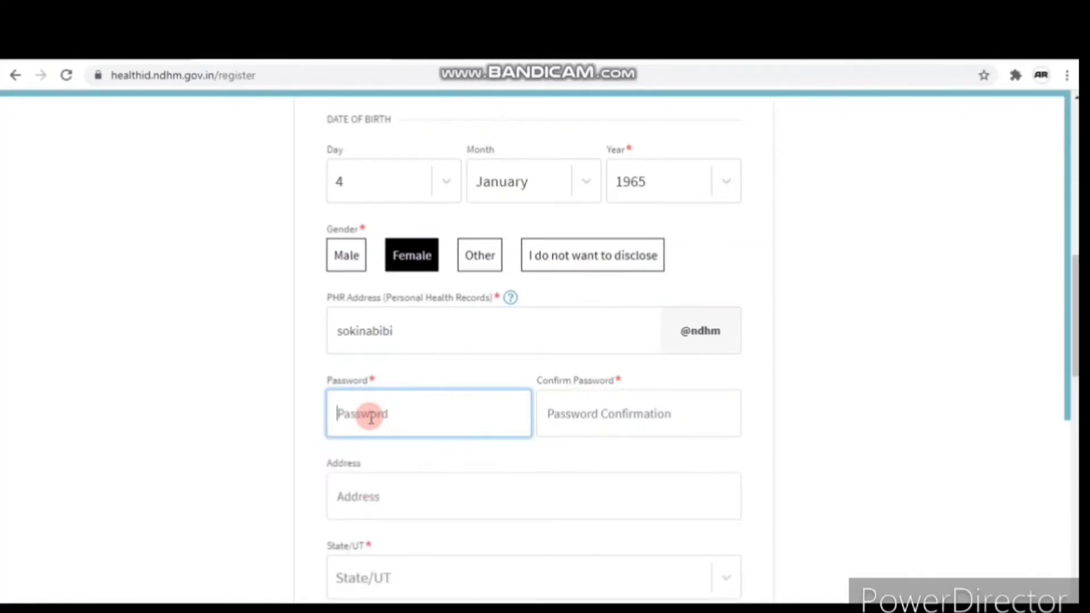
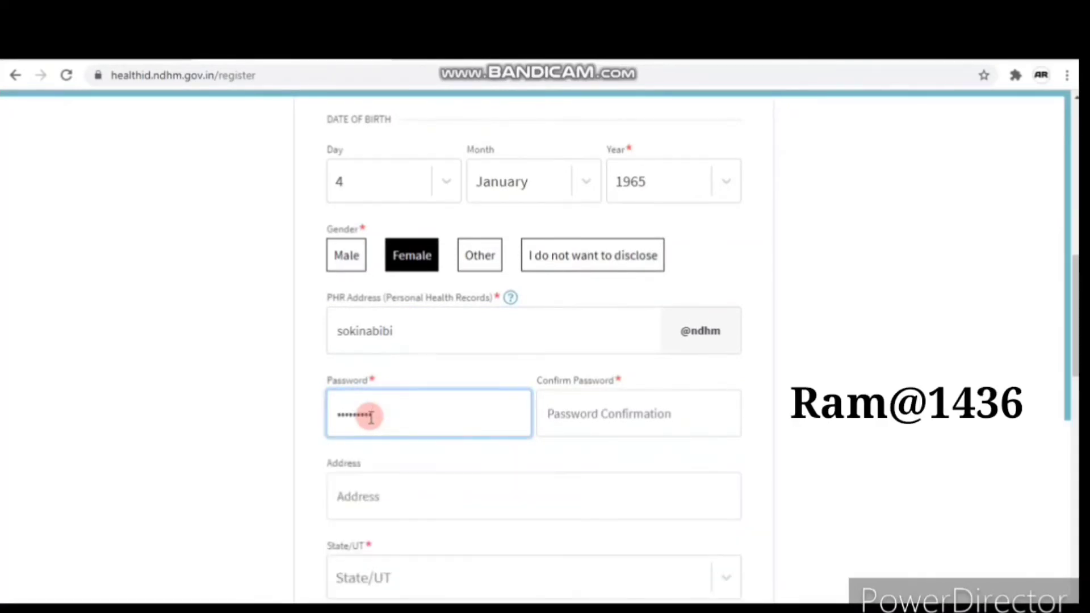
pyautogui.click(560, 419)
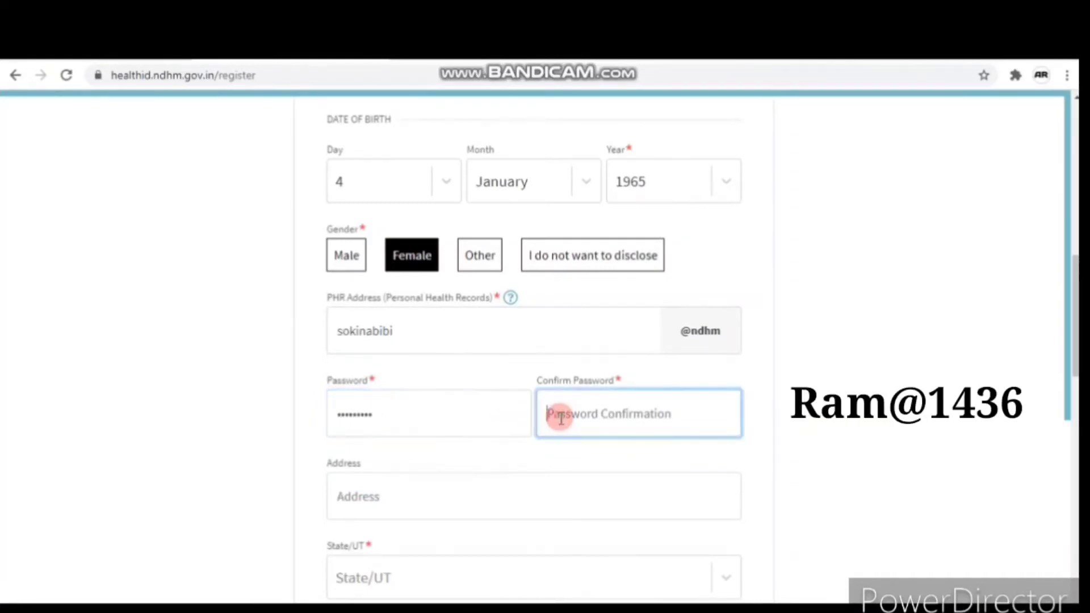
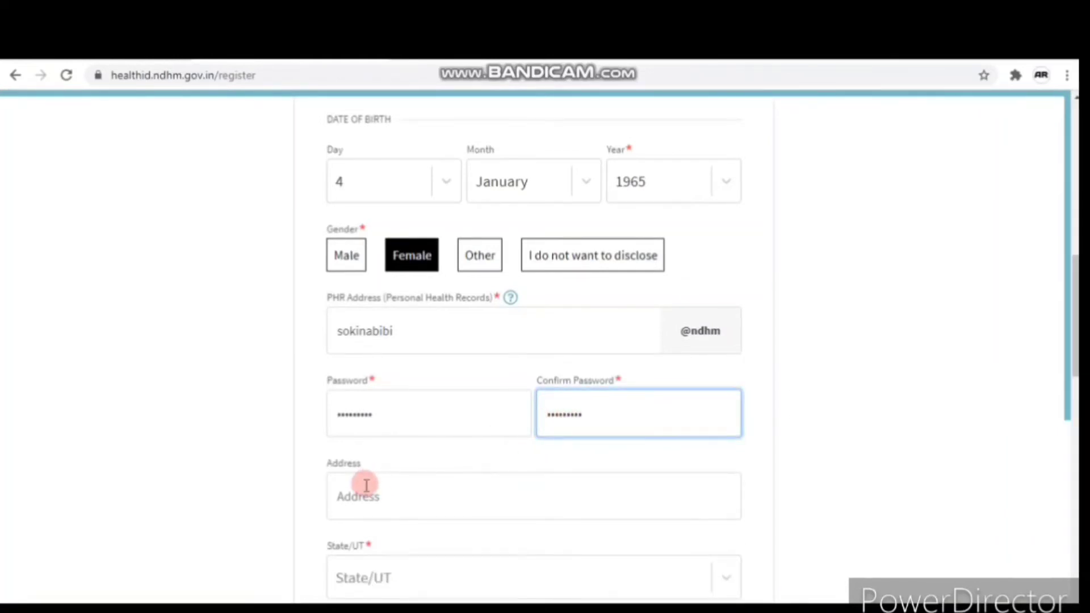
# Step: Fill the address from autofill, choose ANDAMAN AND NICOBAR ISLANDS and NICOBARS, then submit
pyautogui.click(366, 486)
pyautogui.write('vill')
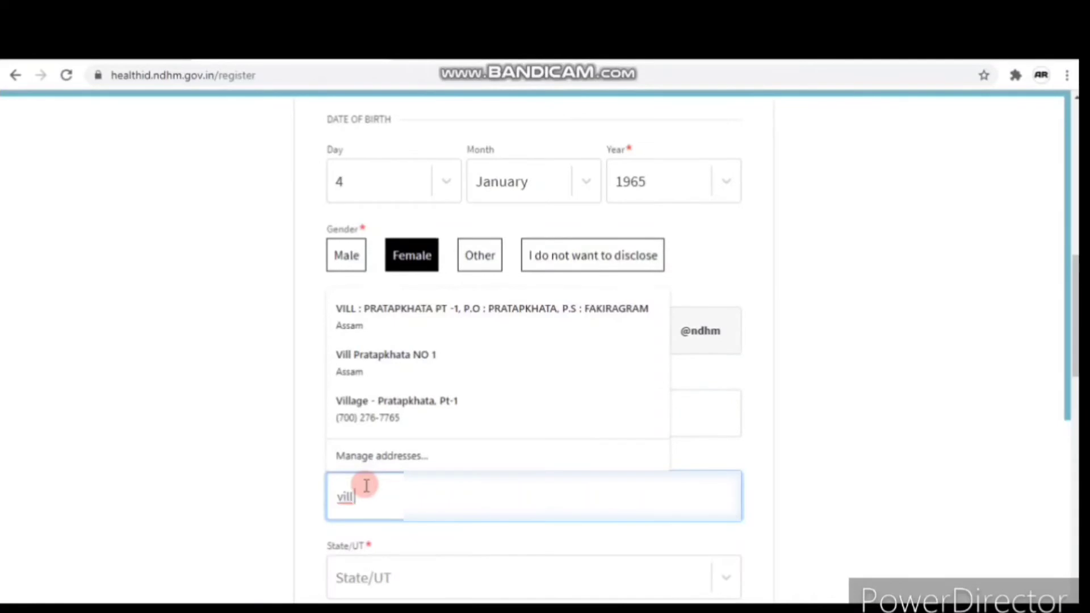
pyautogui.hotkey('ctrl', 'v')
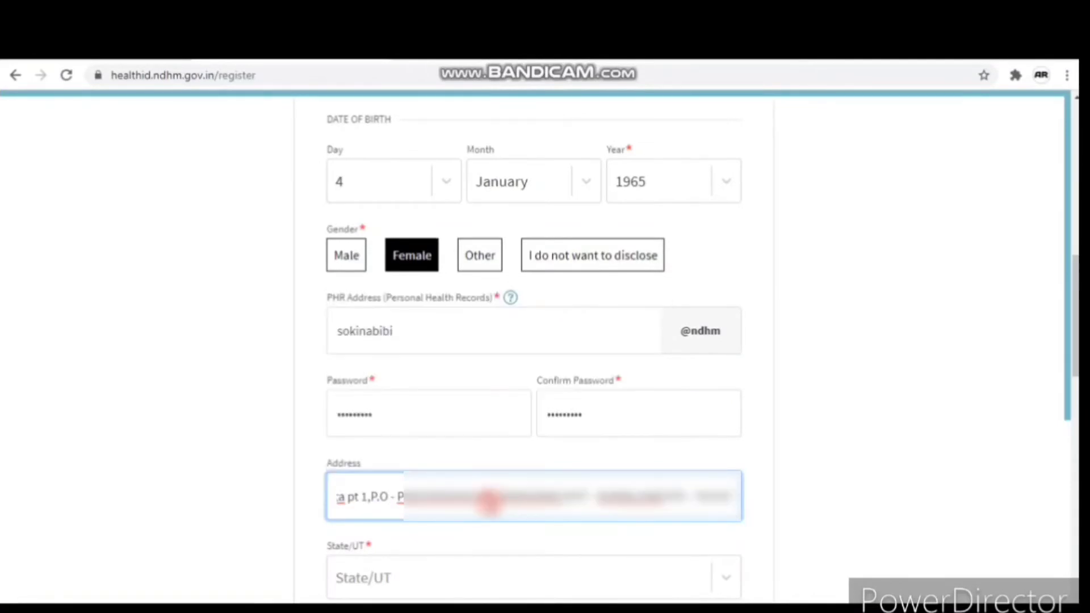
pyautogui.scroll(-3, 490, 500)
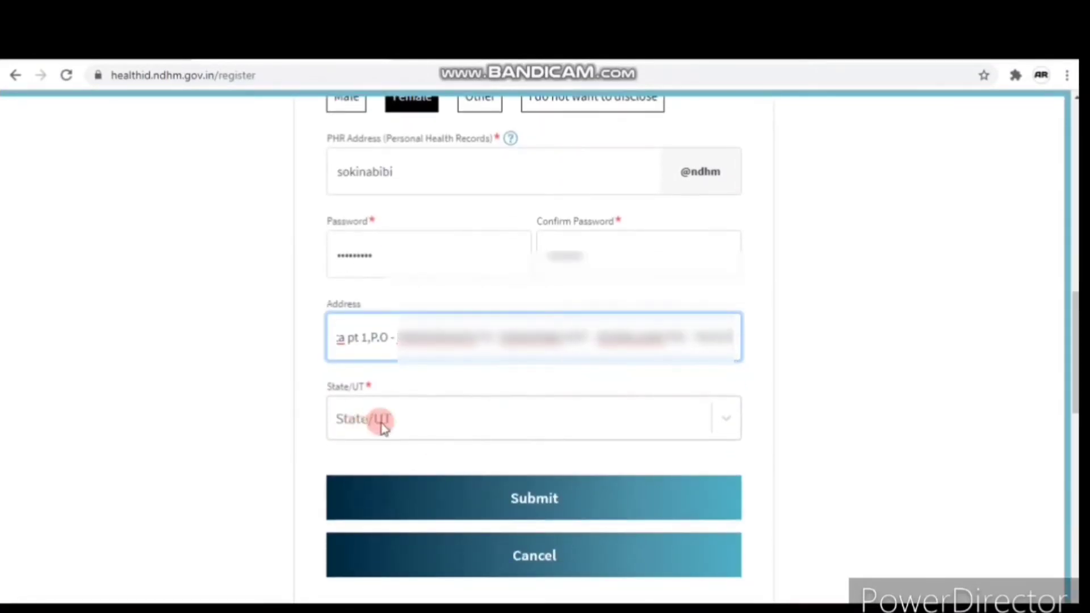
pyautogui.click(380, 421)
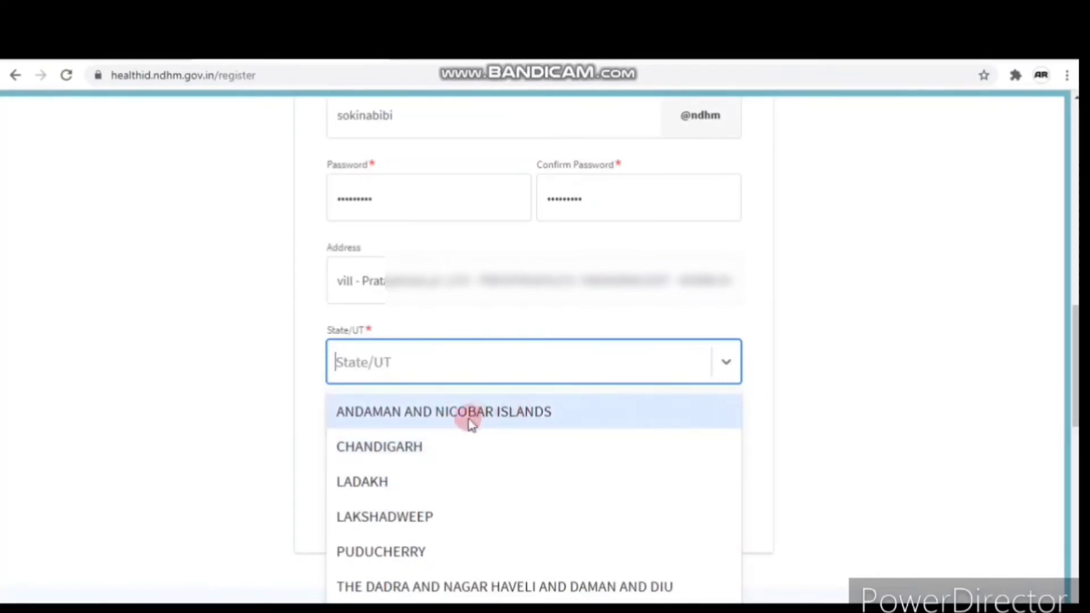
pyautogui.click(419, 415)
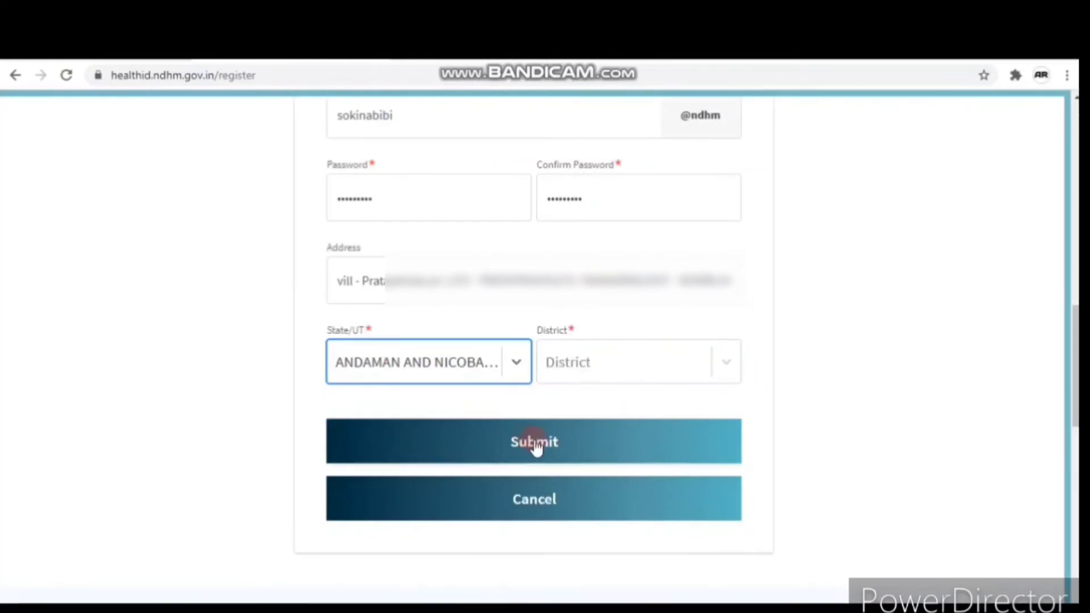
pyautogui.click(725, 362)
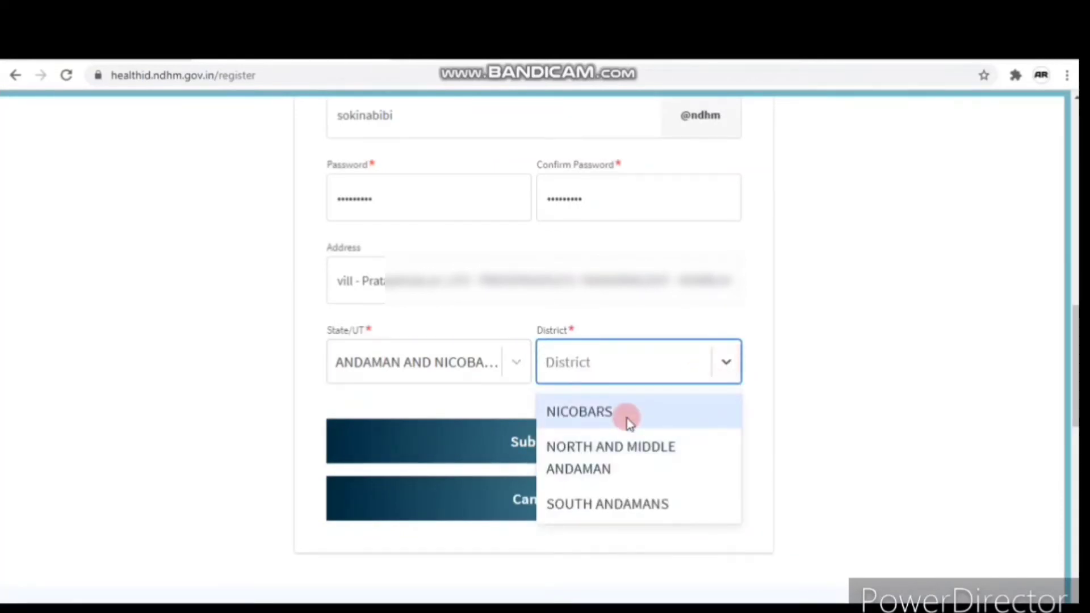
pyautogui.click(650, 419)
pyautogui.click(527, 449)
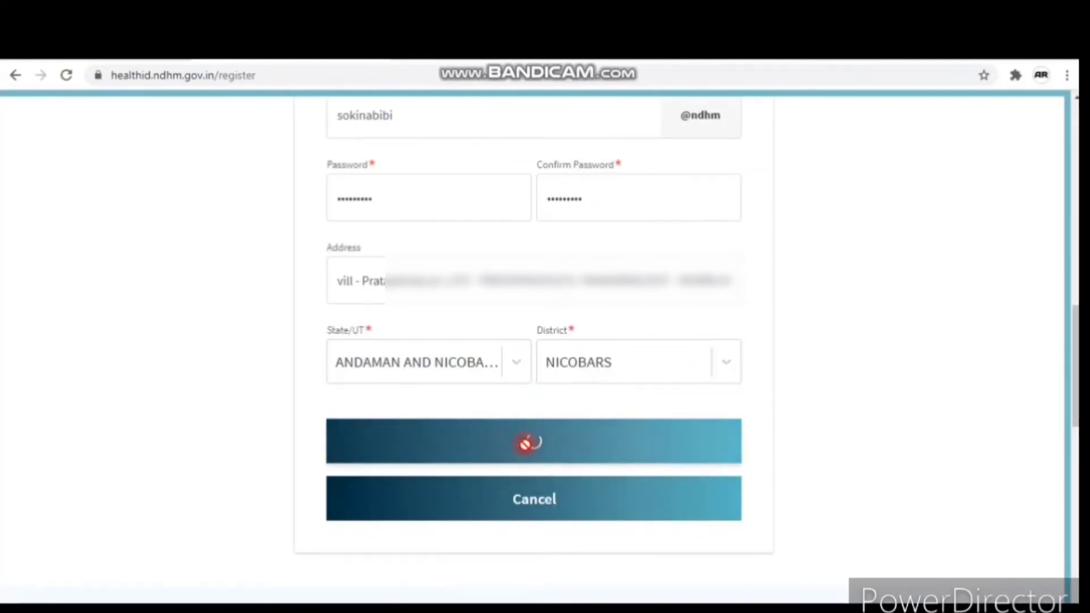
pyautogui.click(569, 446)
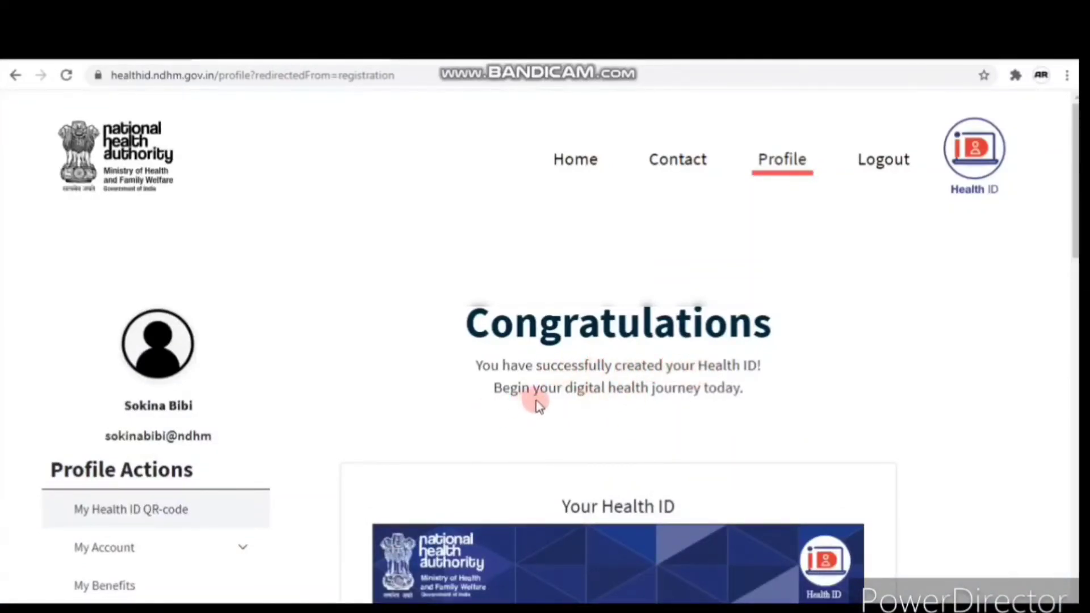
pyautogui.scroll(-7, 703, 419)
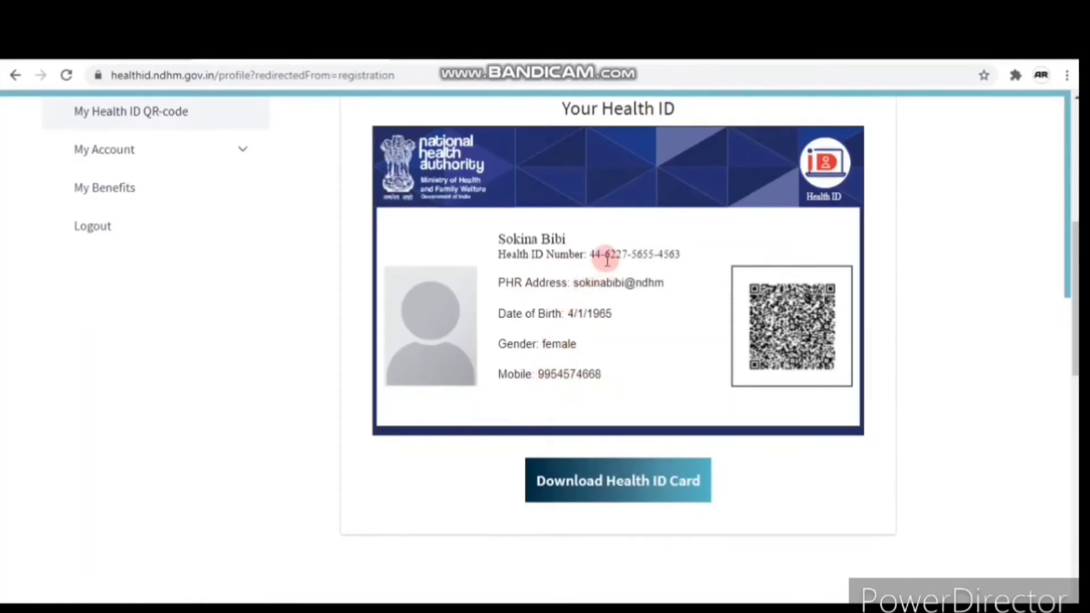
pyautogui.moveTo(589, 255); pyautogui.dragTo(689, 262)
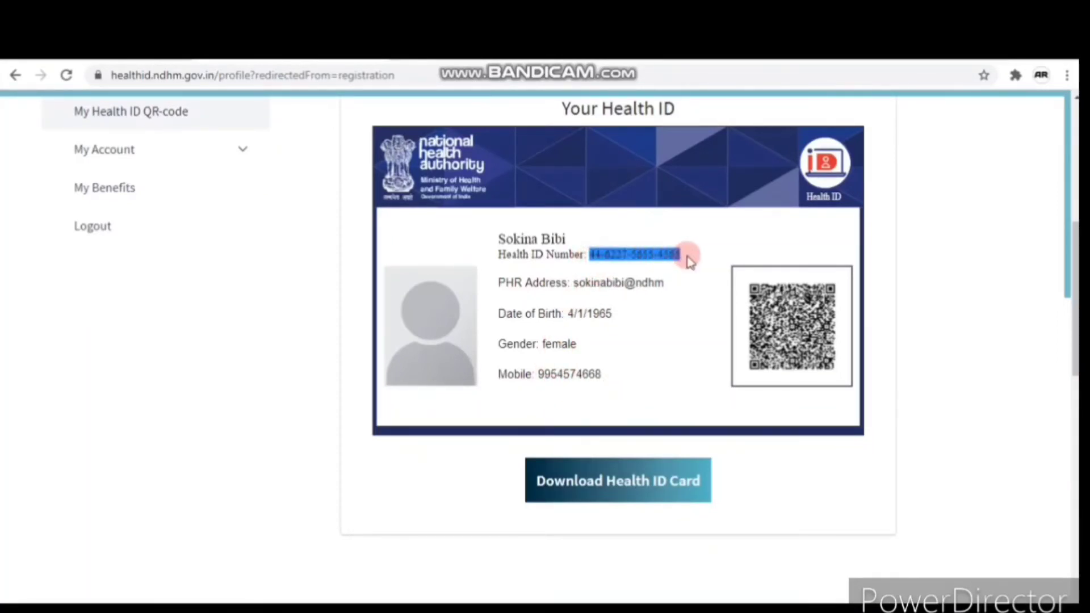
pyautogui.click(690, 262)
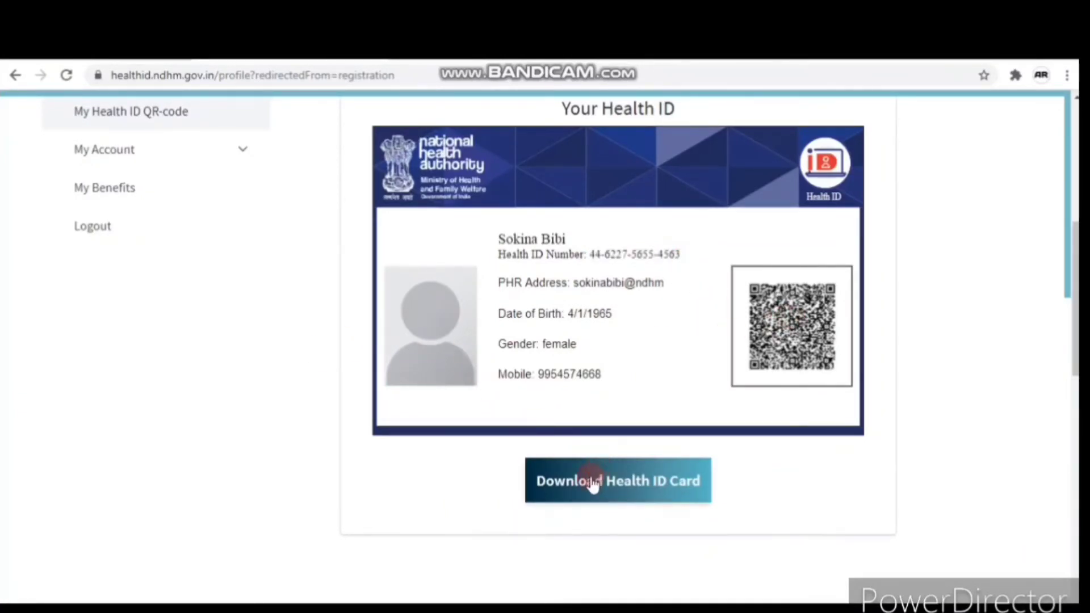
pyautogui.scroll(-5, 608, 476)
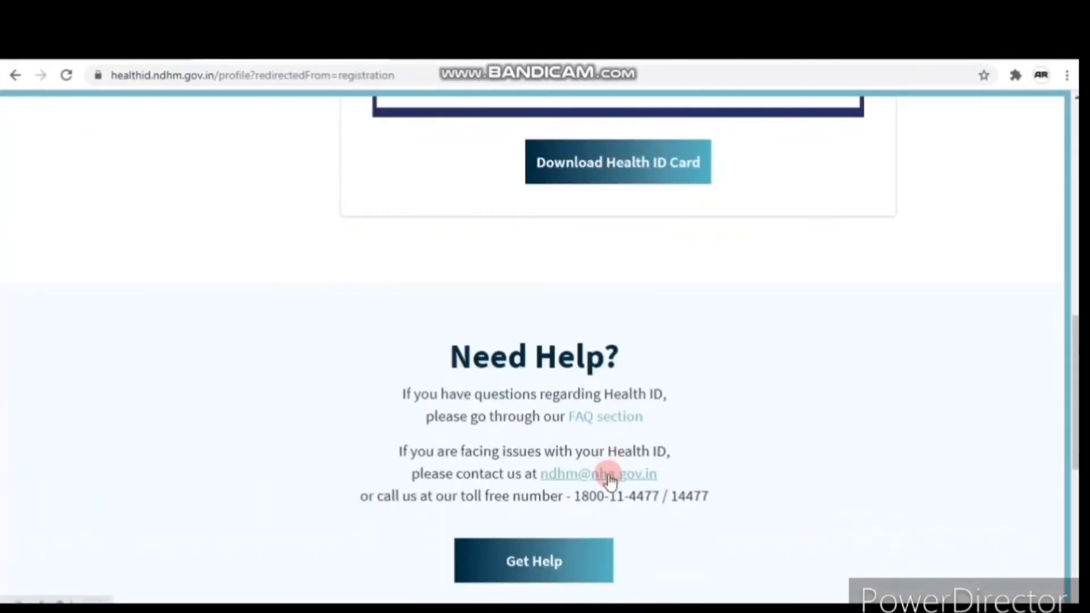
pyautogui.scroll(-4, 609, 475)
pyautogui.scroll(15, 608, 475)
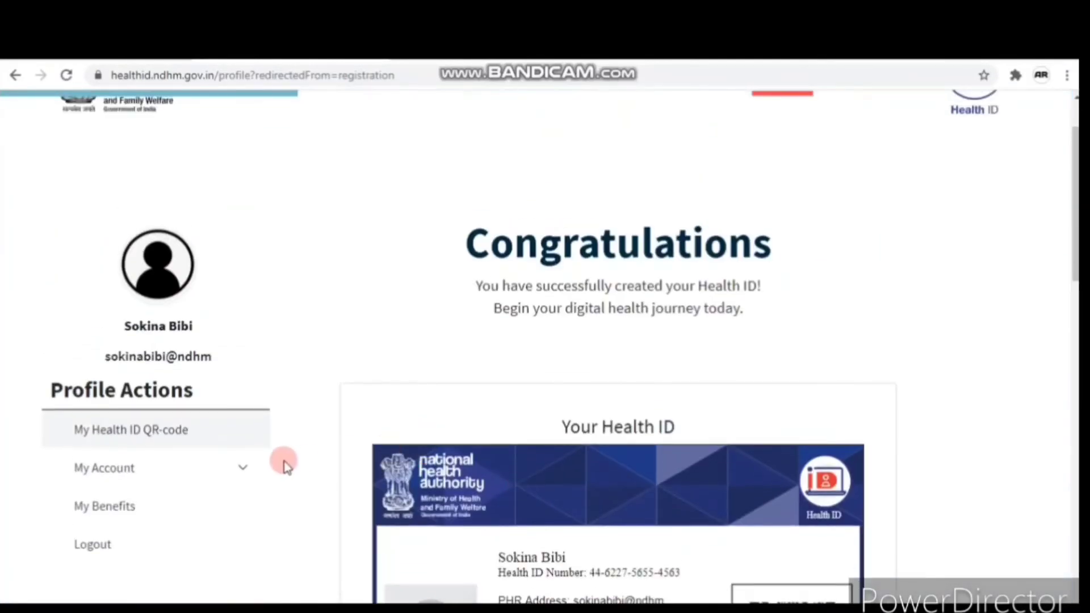
pyautogui.scroll(-1, 184, 448)
# Step: View the empty Current Benefits list under My Account, then go to Edit Profile
pyautogui.click(238, 390)
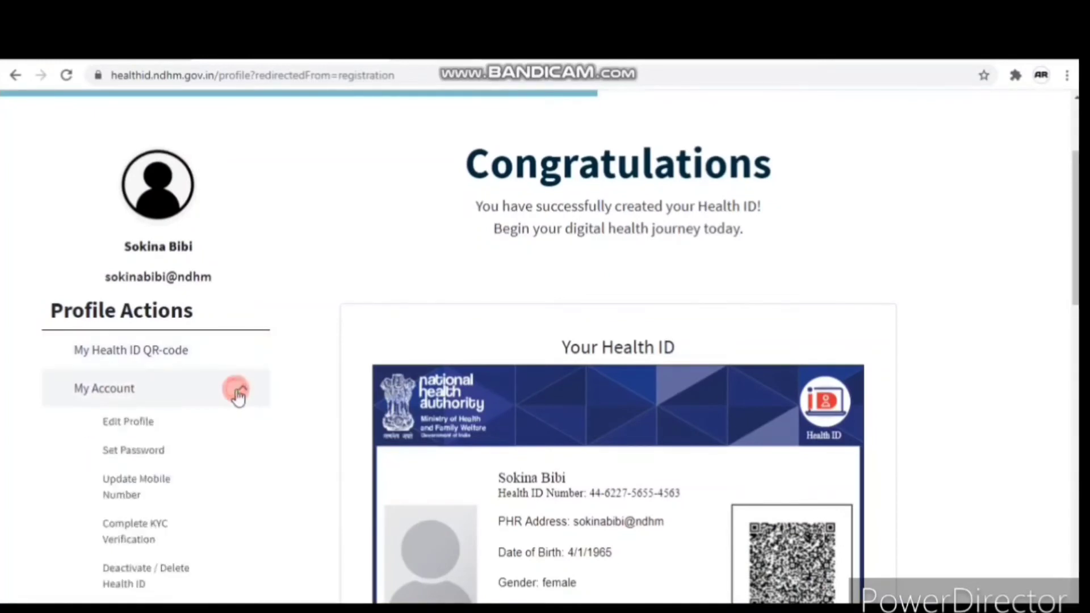
pyautogui.scroll(-3, 236, 389)
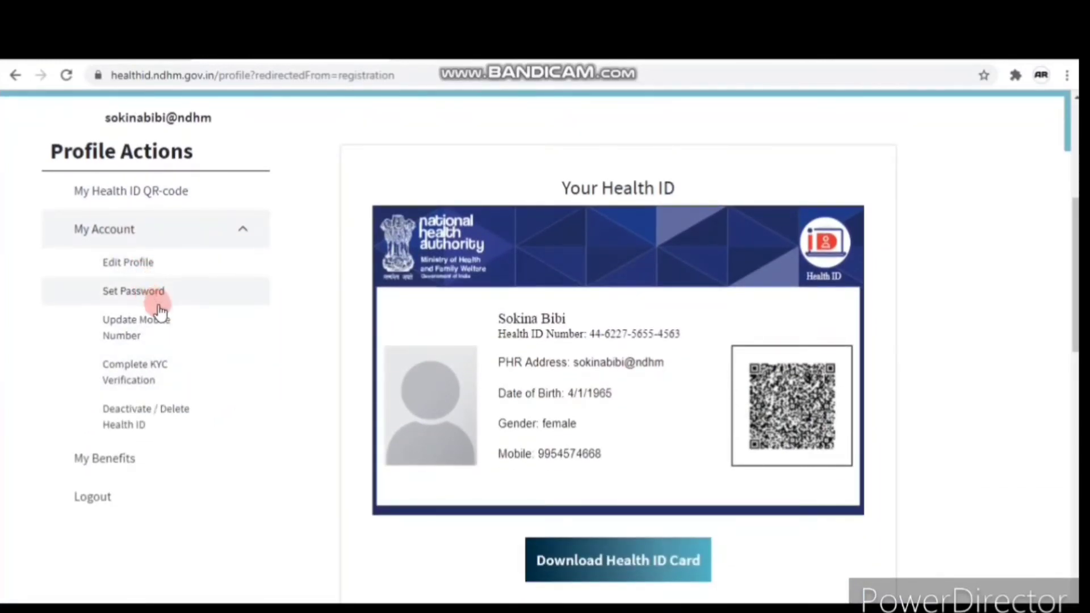
pyautogui.scroll(-2, 152, 364)
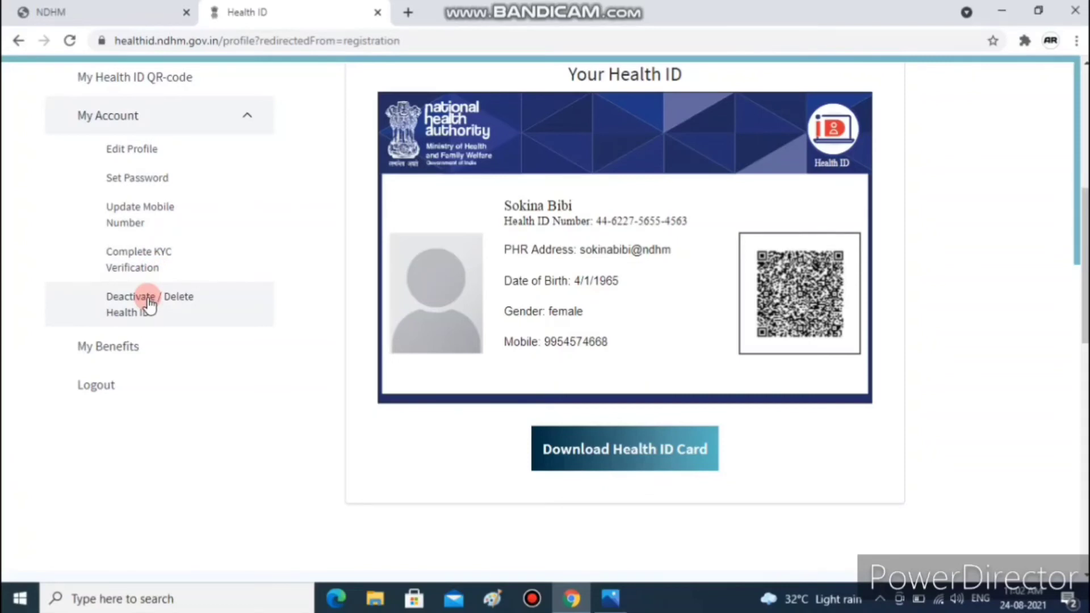
pyautogui.click(146, 350)
pyautogui.scroll(2, 543, 243)
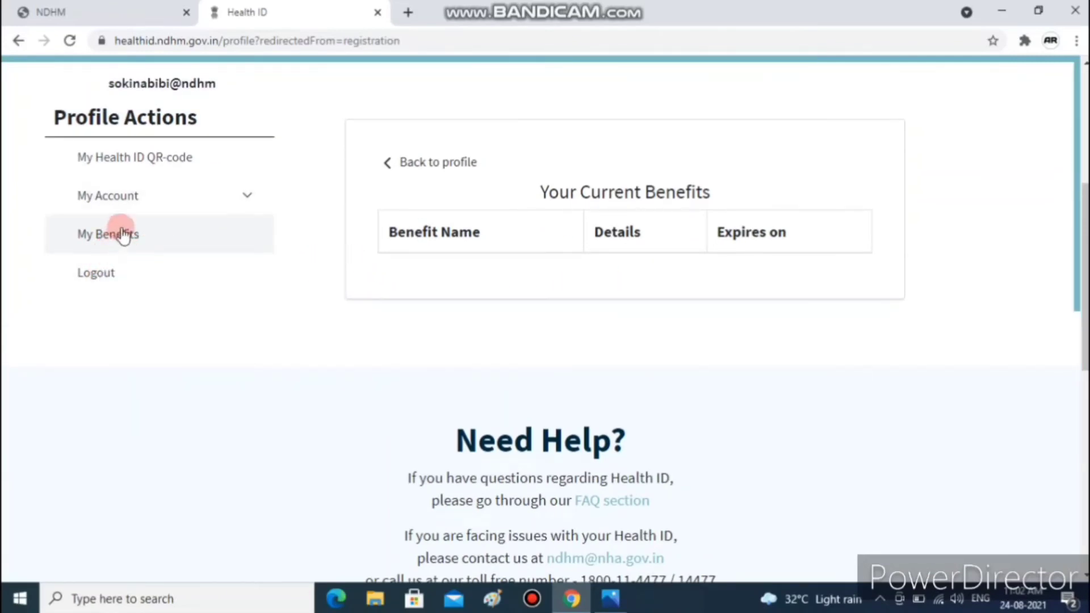
pyautogui.click(167, 199)
pyautogui.click(127, 227)
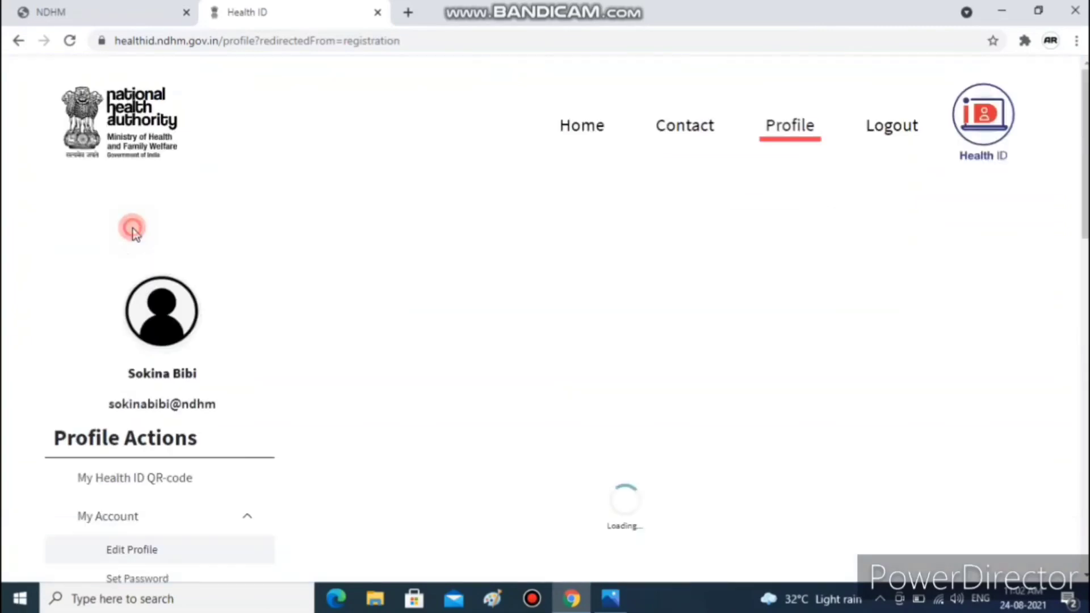
# Step: Upload the WhatsApp Image portrait from Documents as the profile picture
pyautogui.scroll(-4, 614, 364)
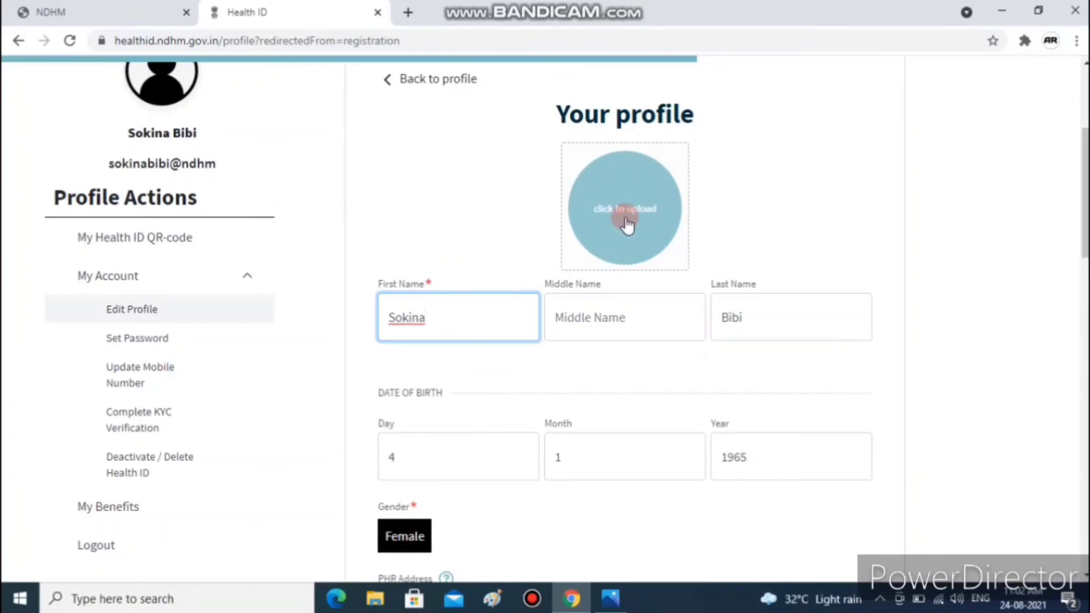
pyautogui.scroll(-8, 627, 226)
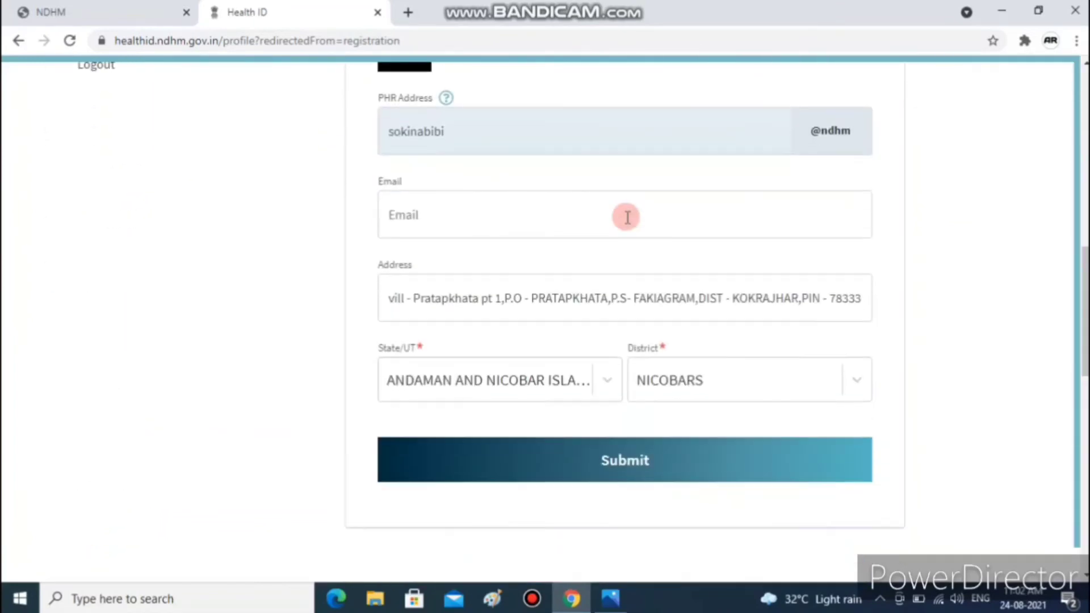
pyautogui.scroll(10, 625, 217)
pyautogui.scroll(-10, 627, 221)
pyautogui.scroll(10, 448, 278)
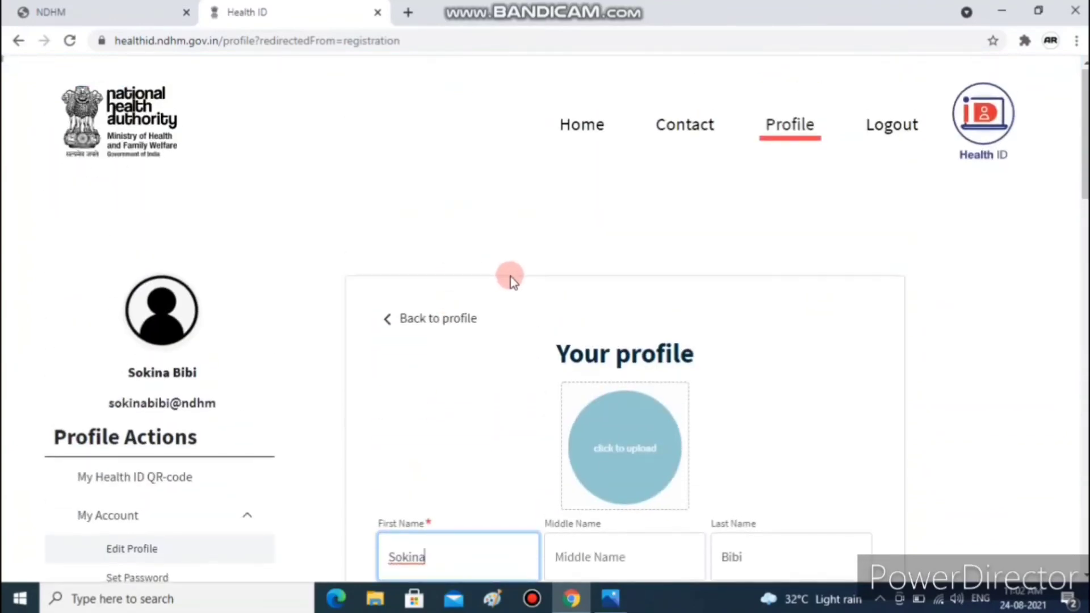
pyautogui.scroll(-3, 511, 278)
pyautogui.click(590, 290)
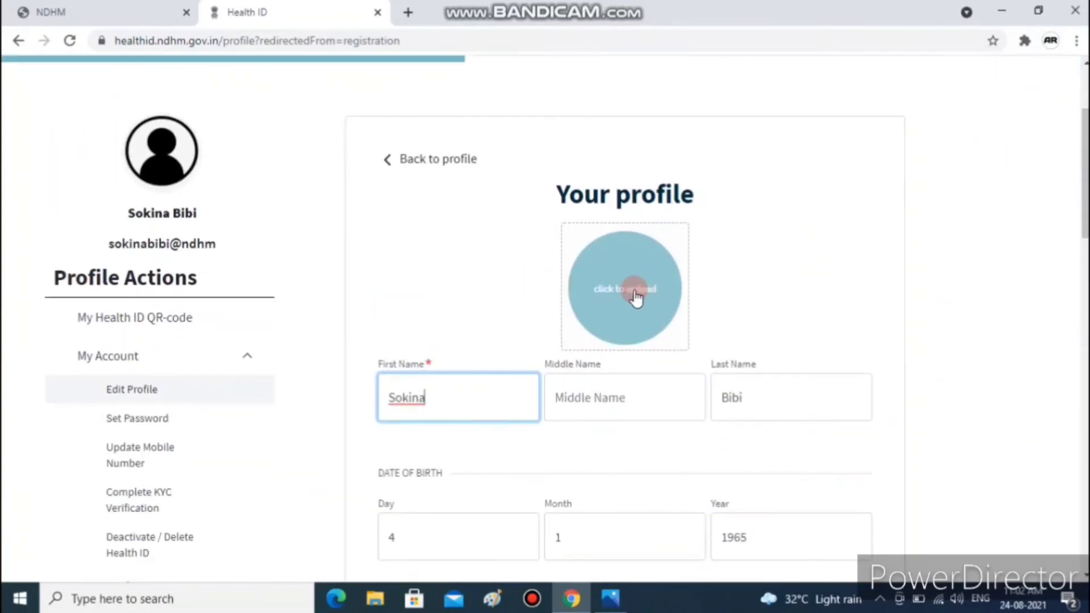
pyautogui.scroll(-2, 465, 308)
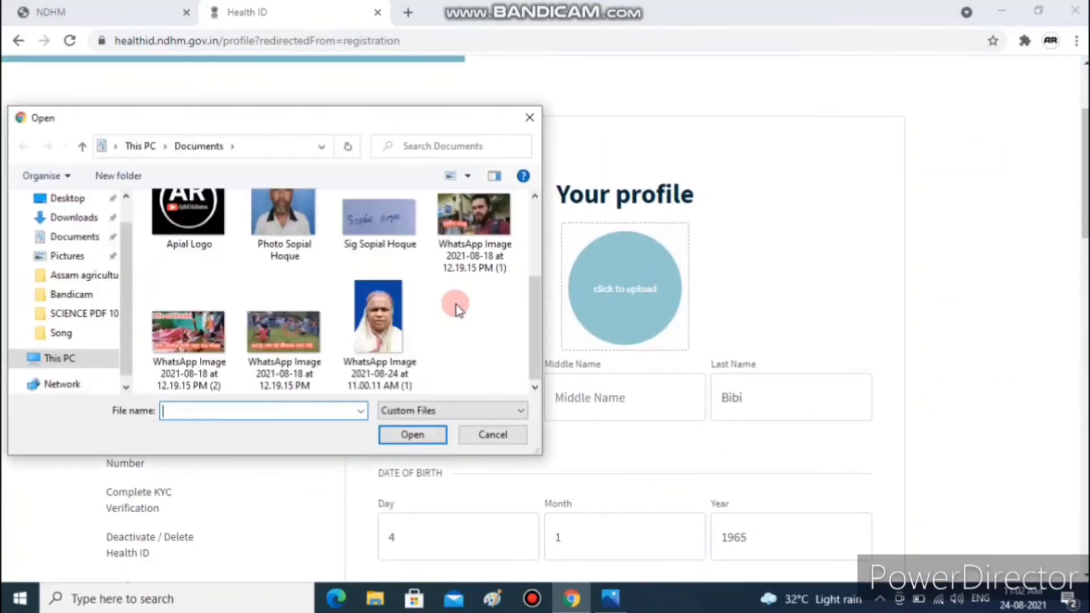
pyautogui.click(379, 326)
pyautogui.click(421, 435)
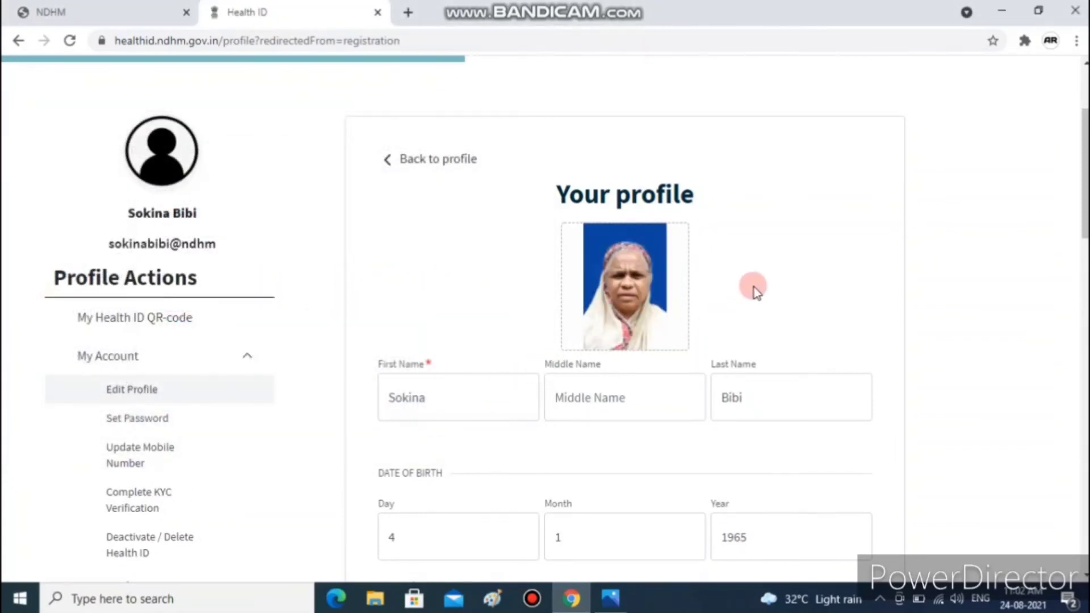
pyautogui.scroll(-15, 753, 287)
pyautogui.scroll(5, 635, 223)
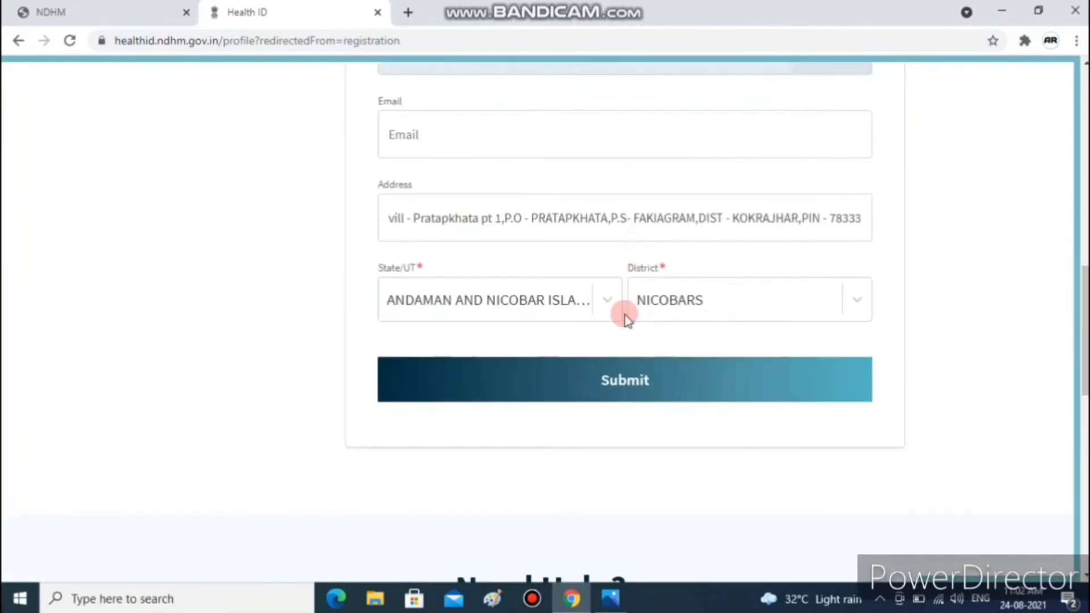
# Step: Submit the edited profile with the new photo and return to the updated Health ID card
pyautogui.click(628, 383)
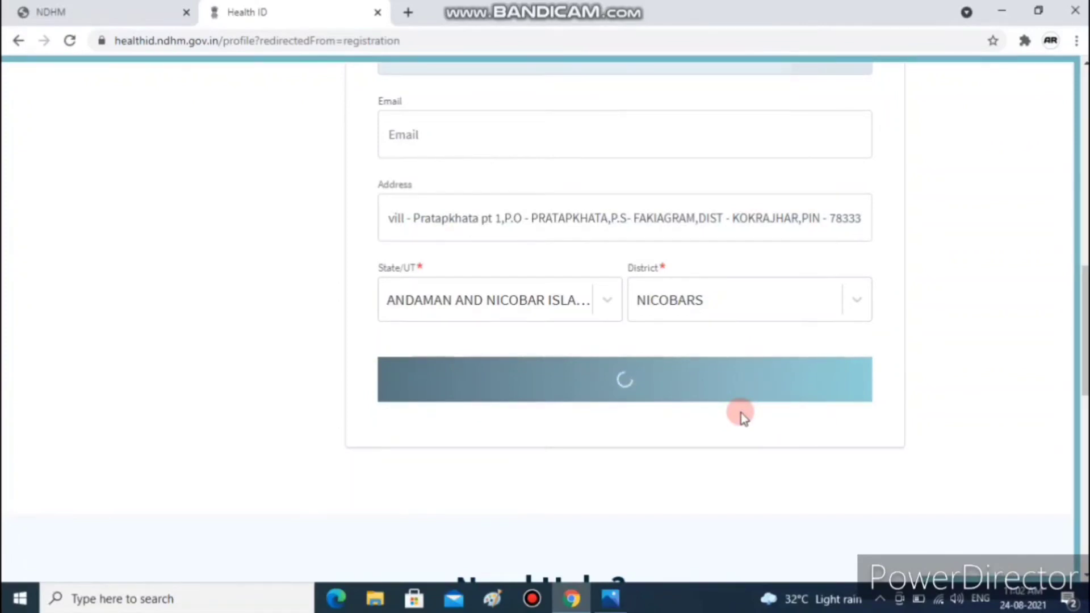
pyautogui.scroll(-2, 740, 414)
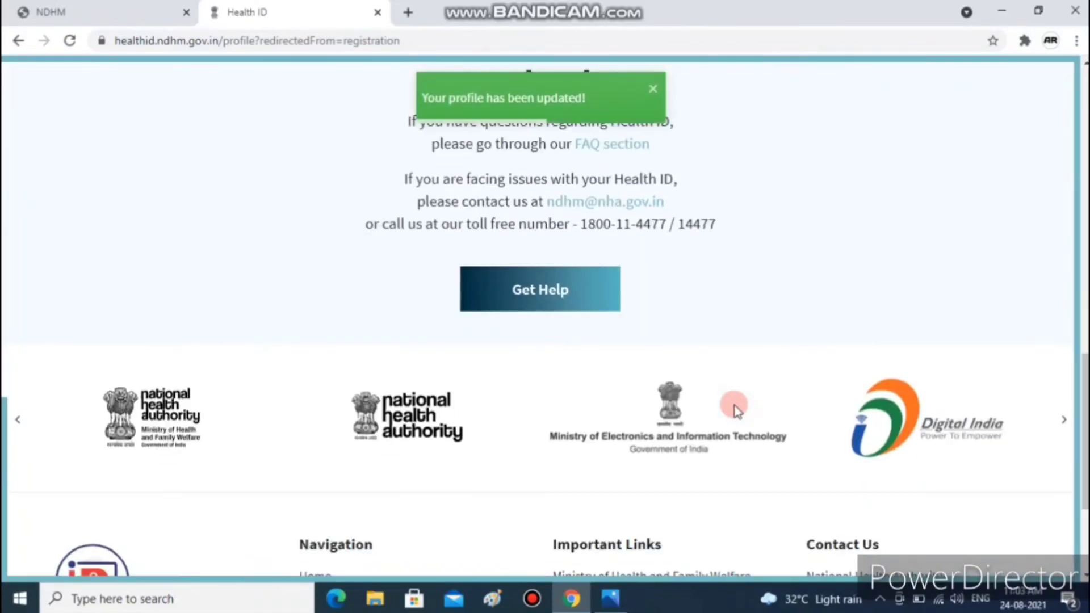
pyautogui.scroll(3, 741, 414)
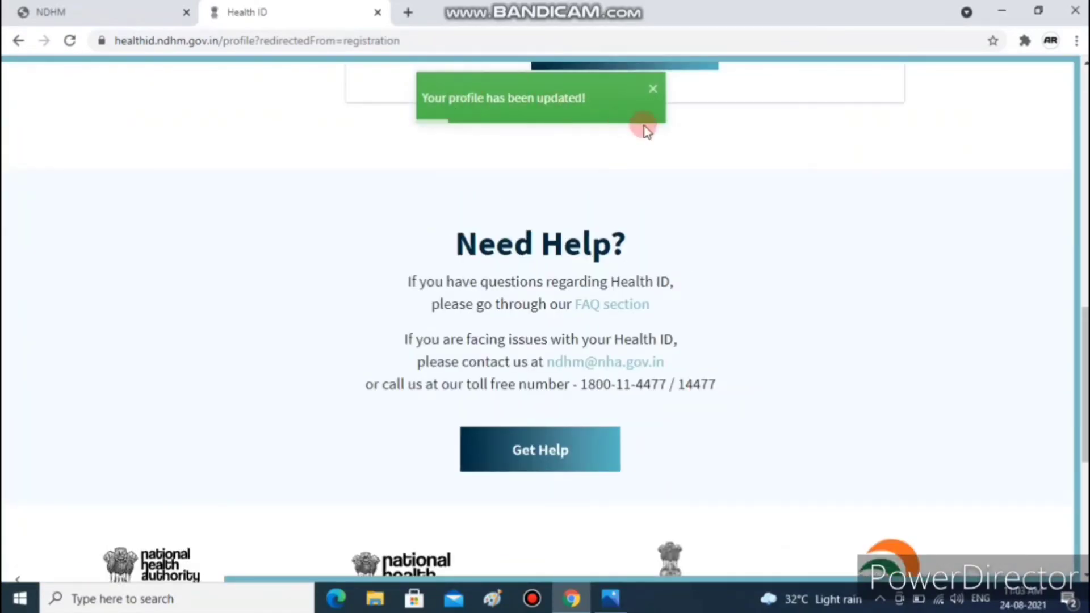
pyautogui.scroll(7, 644, 125)
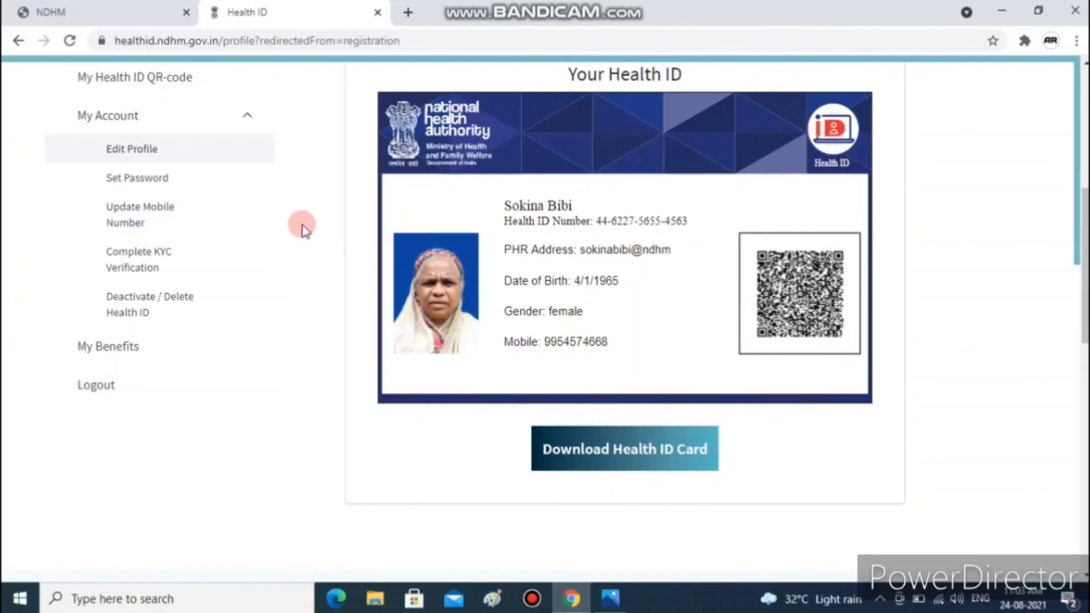
# Step: In Edit Profile, set State/UT to ASSAM and District to KOKRAJHAR
pyautogui.click(138, 149)
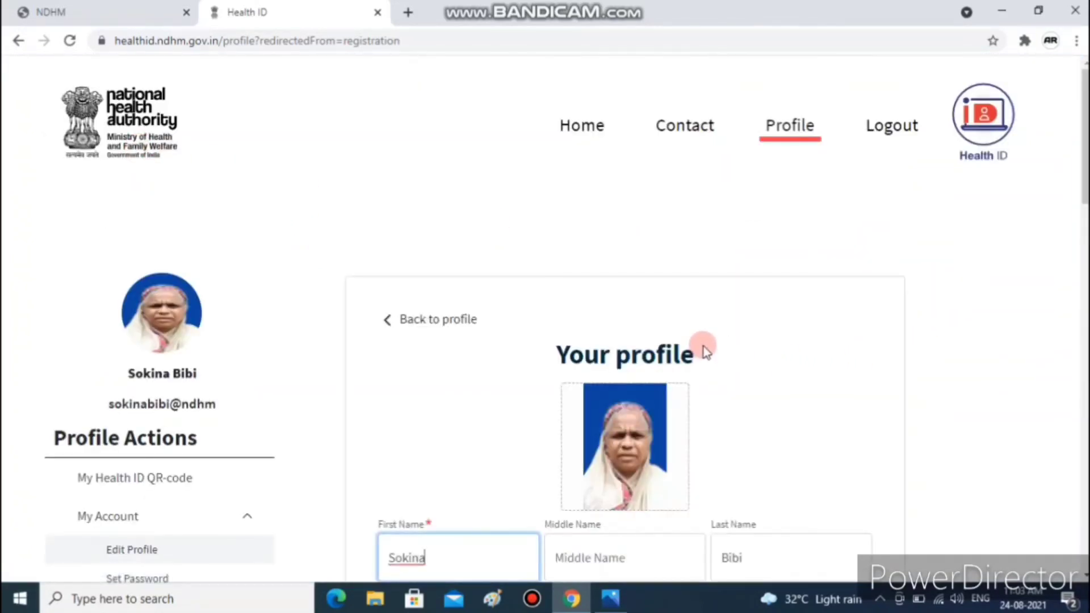
pyautogui.scroll(-12, 704, 346)
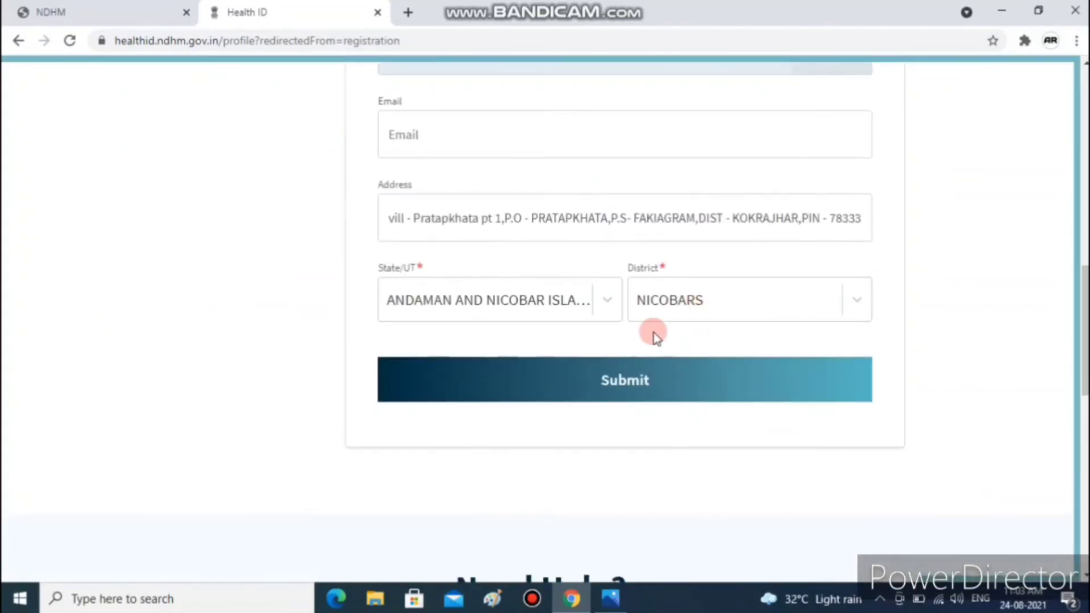
pyautogui.click(603, 301)
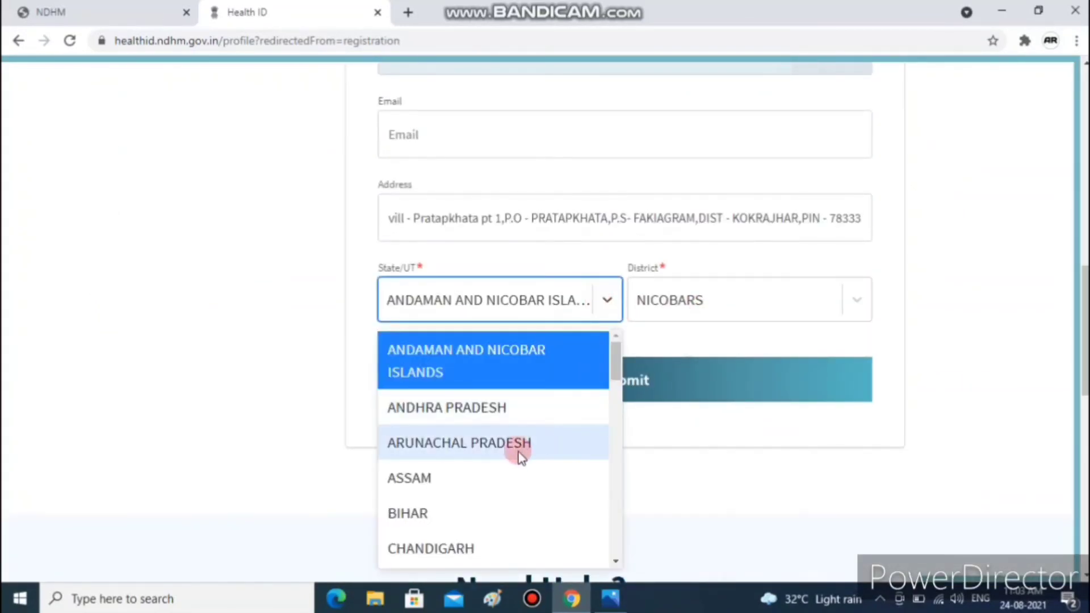
pyautogui.click(422, 479)
pyautogui.click(852, 299)
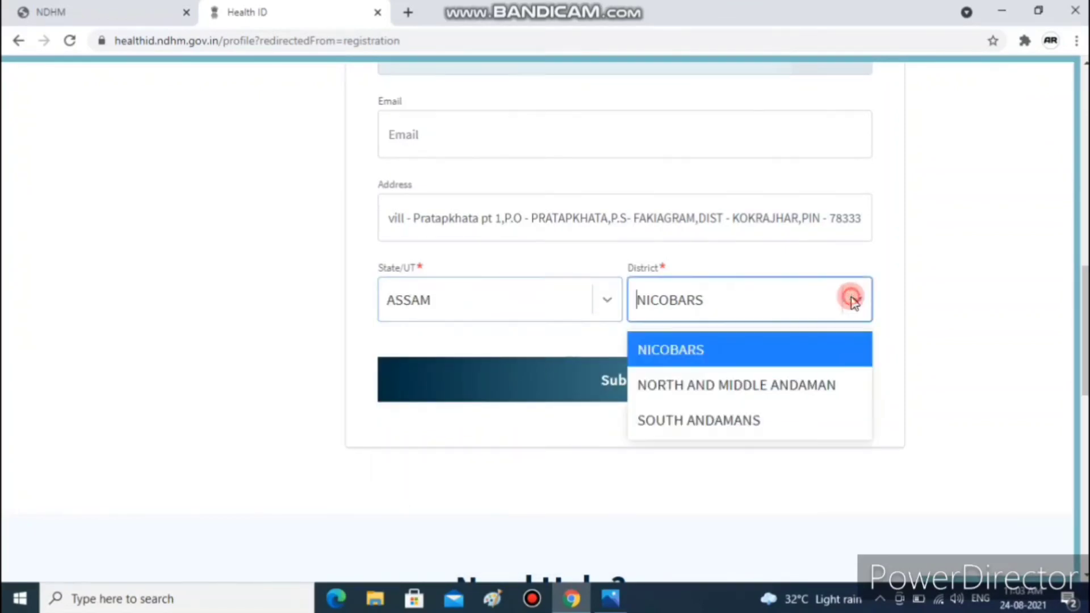
pyautogui.scroll(-6, 706, 462)
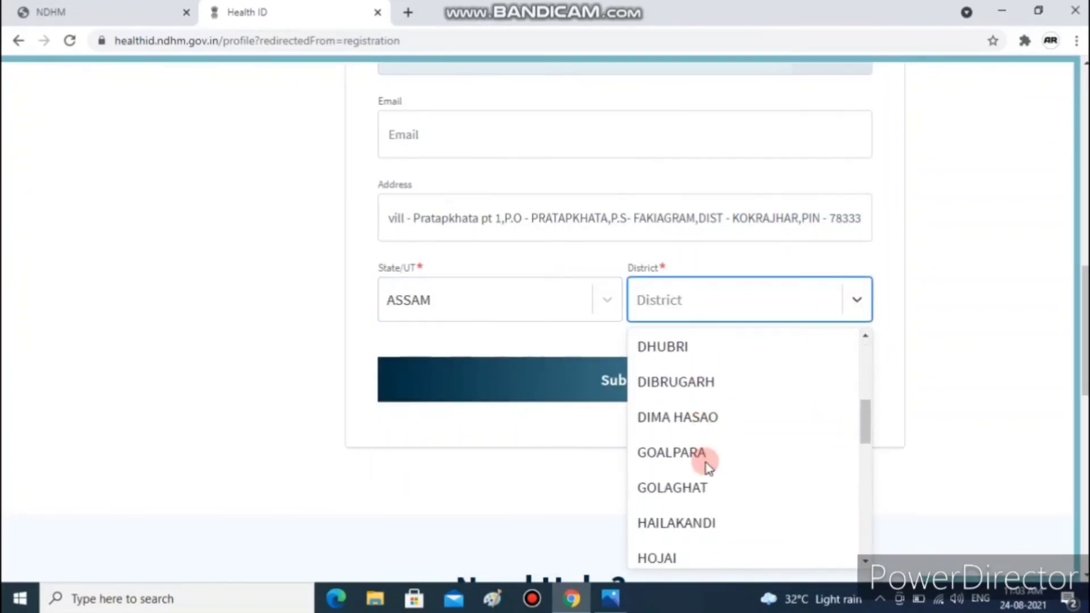
pyautogui.scroll(-6, 704, 457)
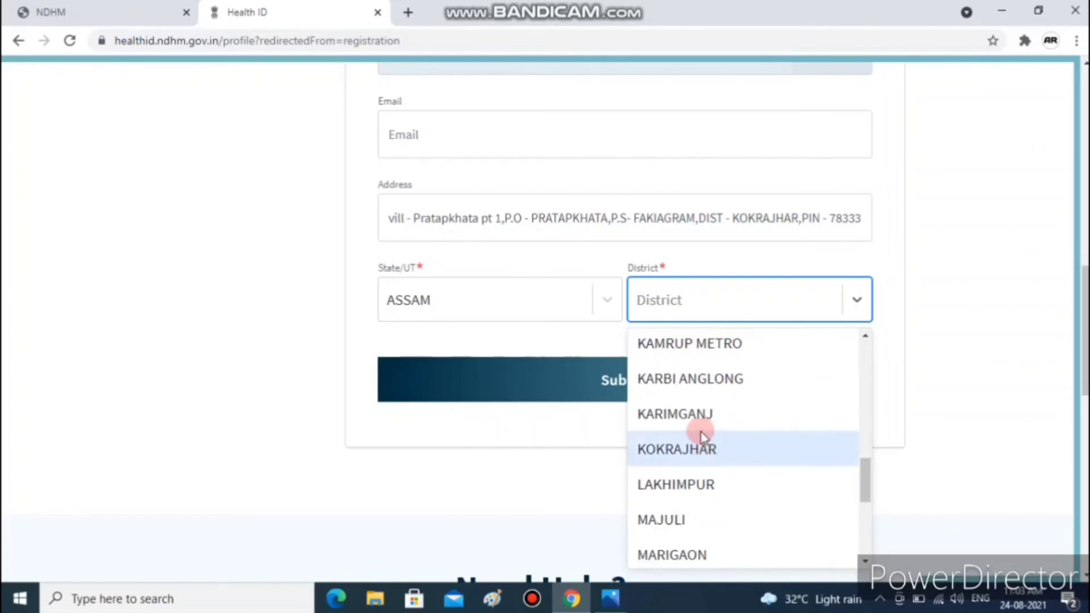
pyautogui.click(696, 451)
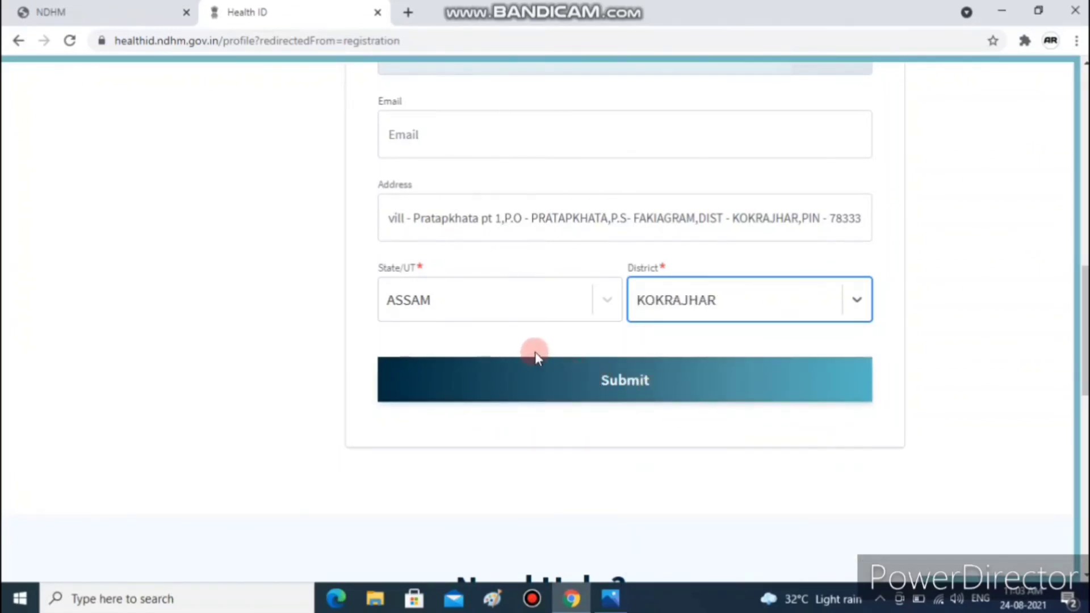
# Step: Save the ASSAM/KOKRAJHAR address and return to the Health ID card with the photo
pyautogui.scroll(3, 535, 352)
pyautogui.click(406, 289)
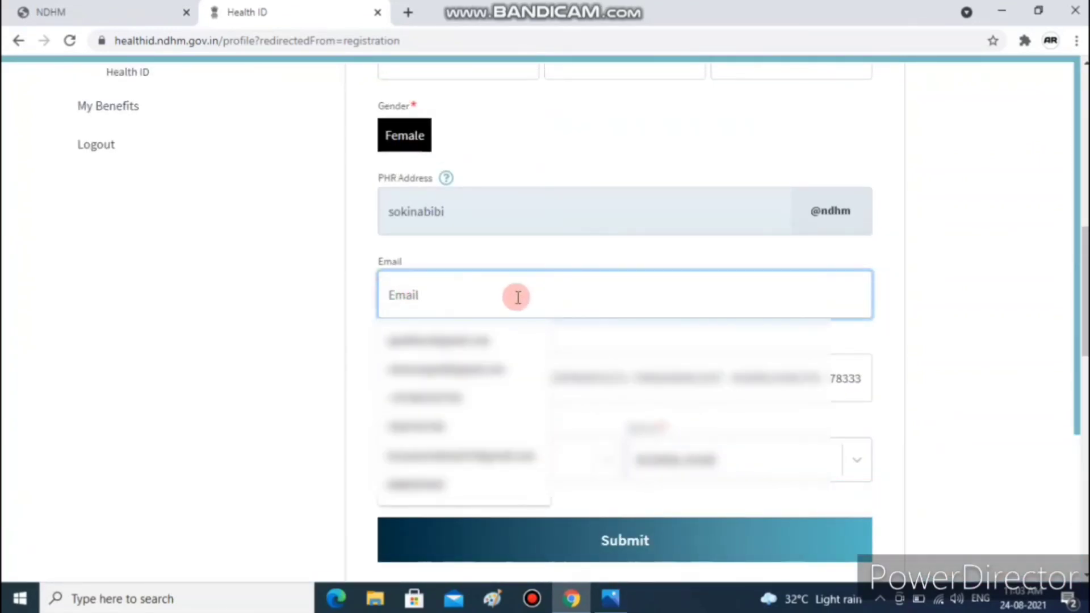
pyautogui.click(769, 409)
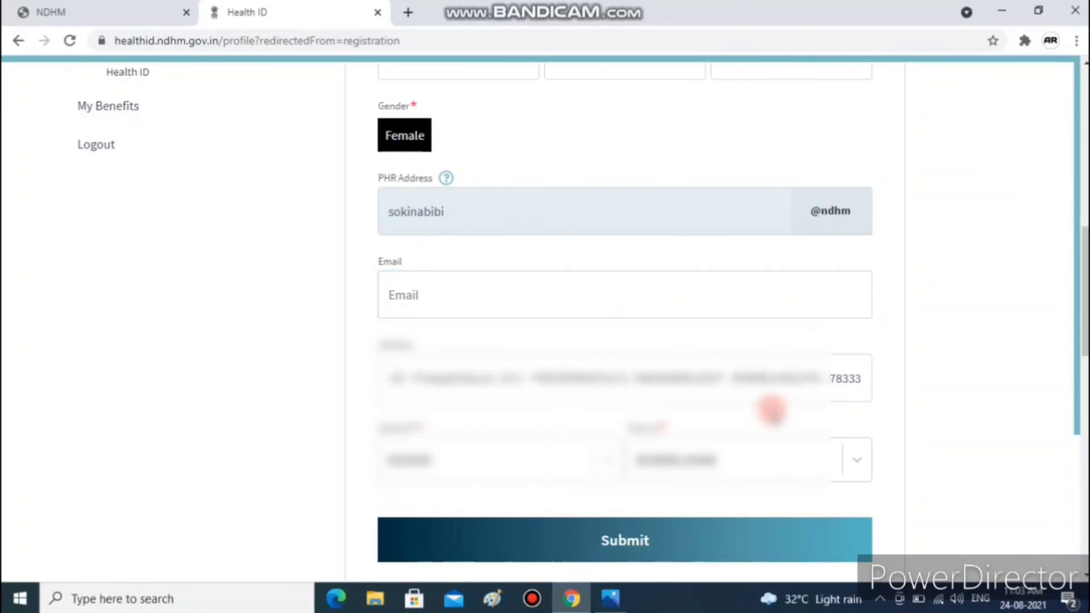
pyautogui.scroll(-4, 685, 398)
pyautogui.click(634, 312)
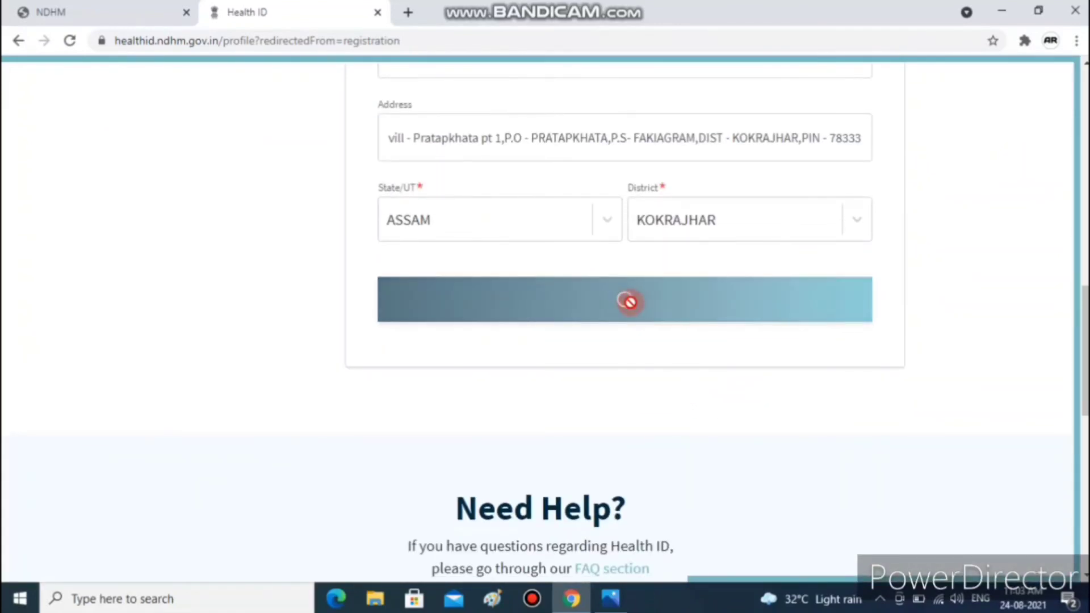
pyautogui.scroll(-5, 630, 304)
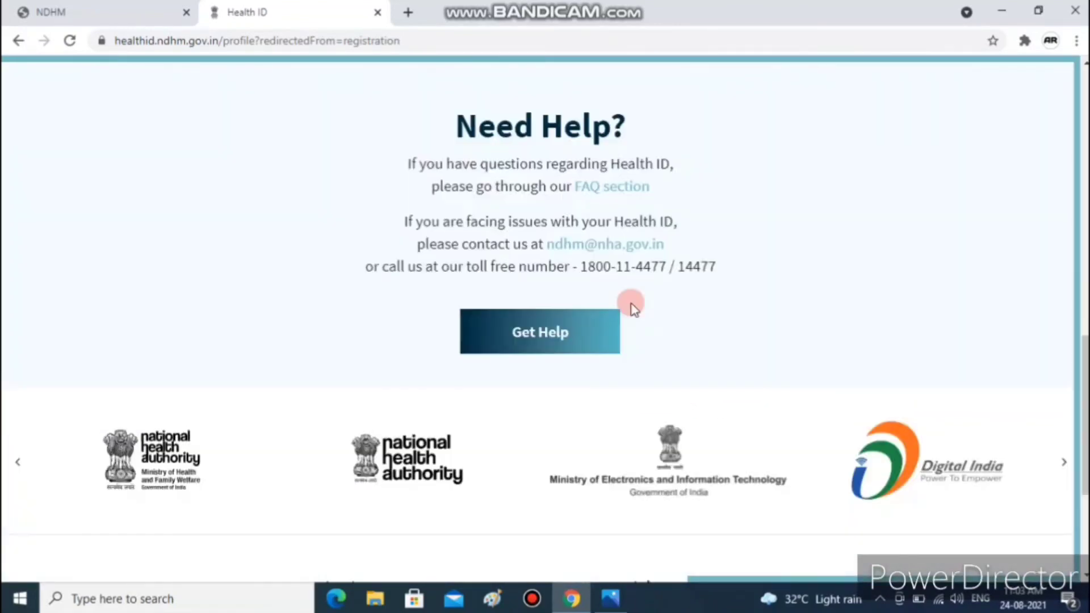
pyautogui.scroll(1, 630, 304)
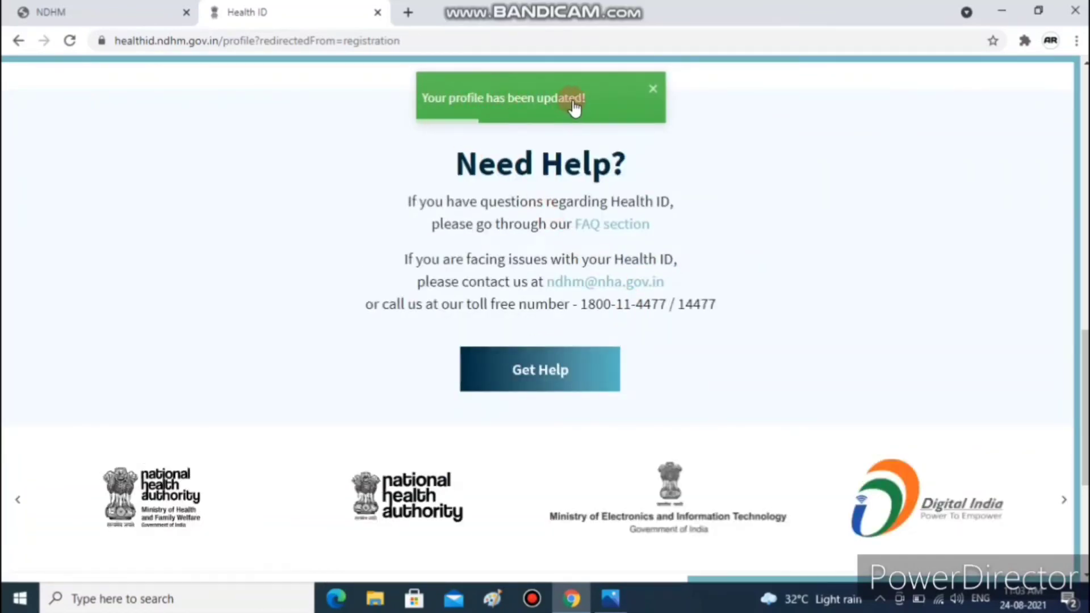
pyautogui.scroll(8, 630, 181)
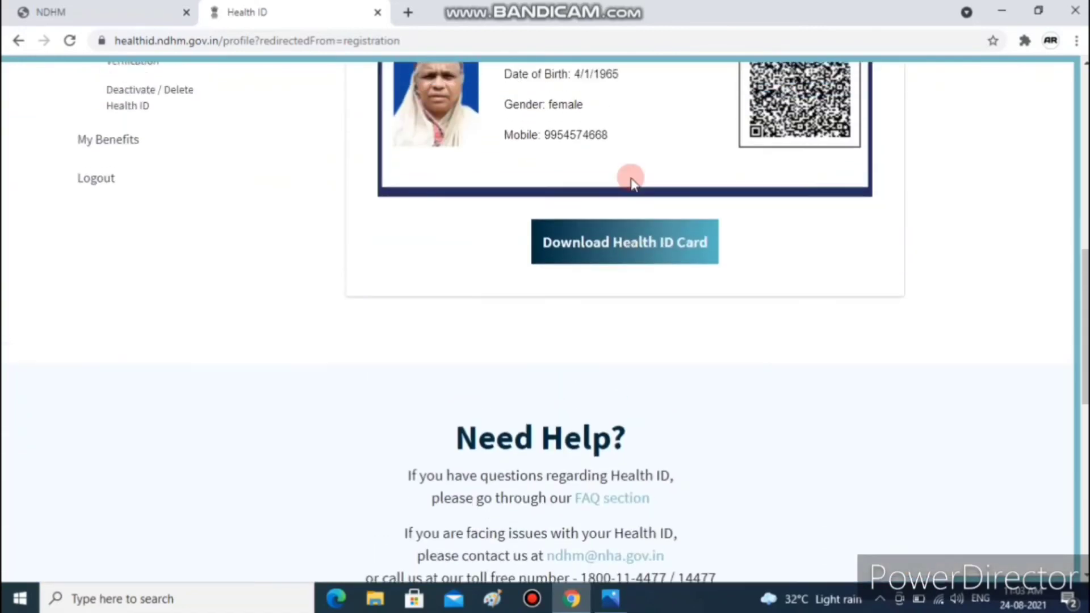